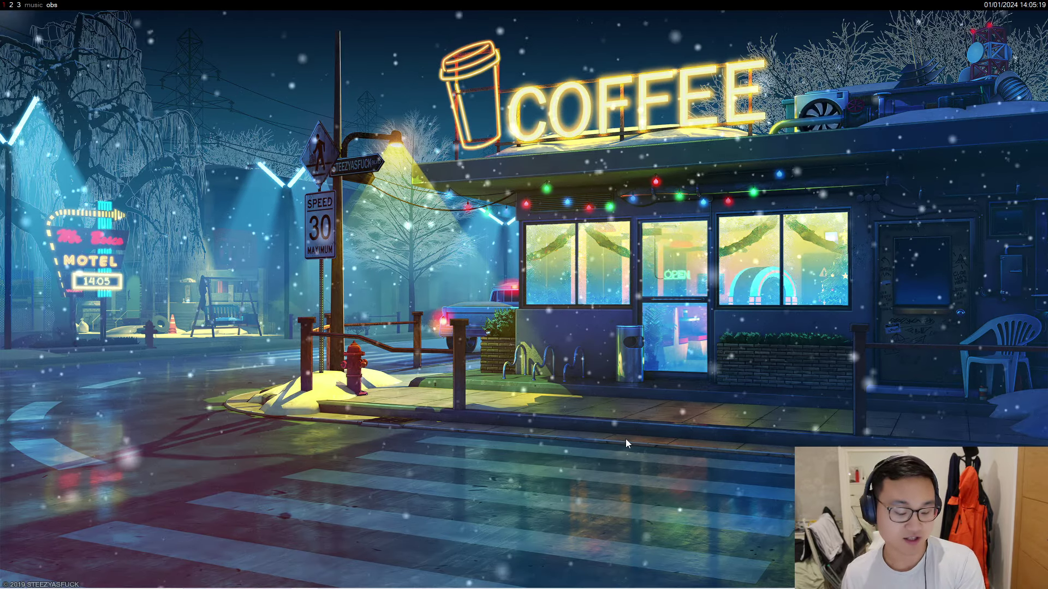
Step: Search Google Images for 'i3wm' and preview the Medium 'Journey to a Tiling Window Manager (i3wm)' result
{"action": "mouse_move", "coordinate": [626, 588]}
{"action": "left_click", "coordinate": [250, 577]}
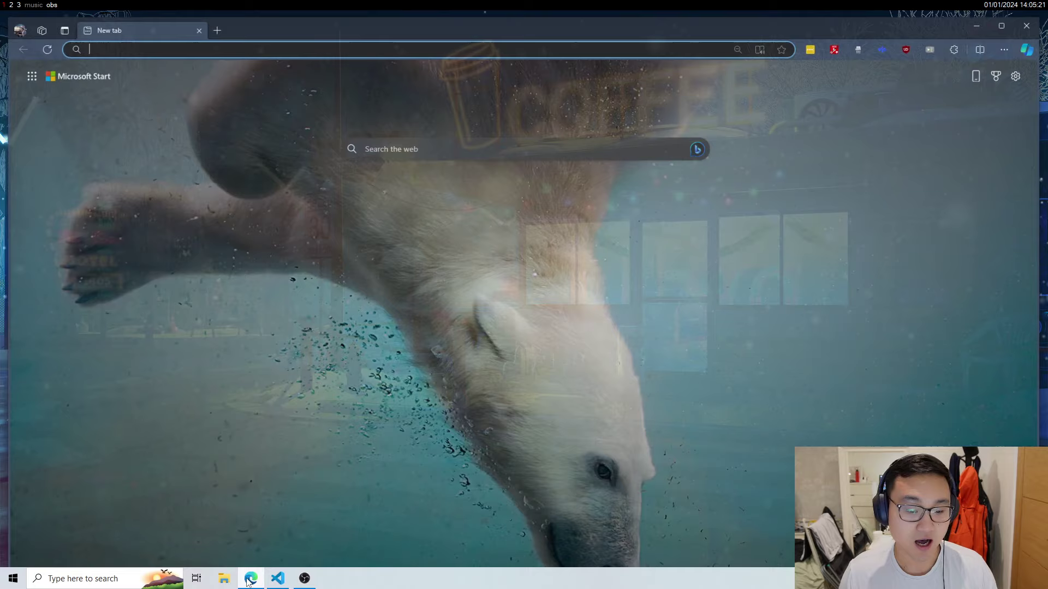
{"action": "type", "text": "i3wm"}
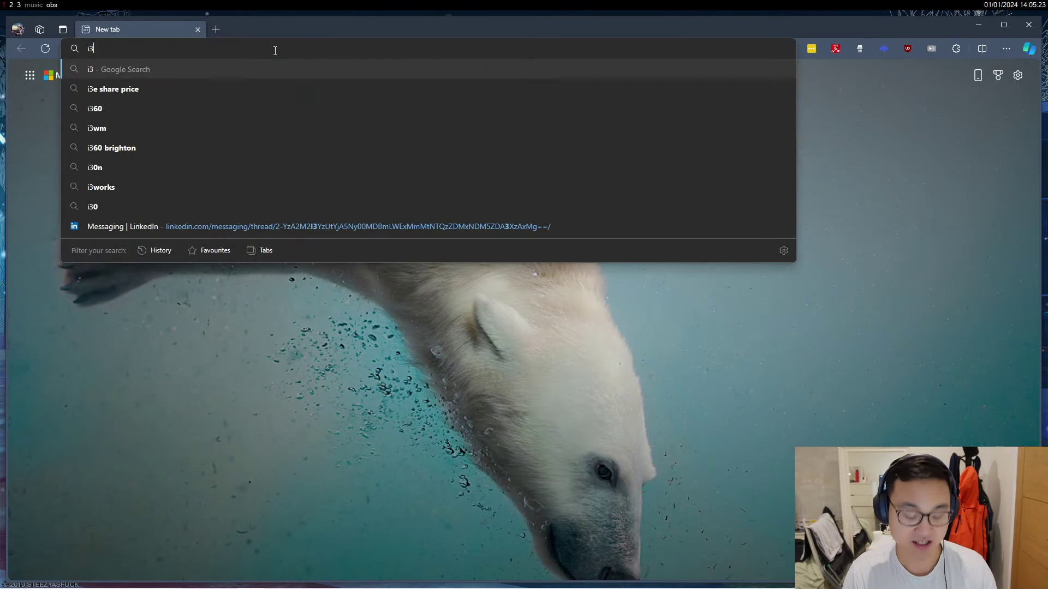
{"action": "key", "text": "Return"}
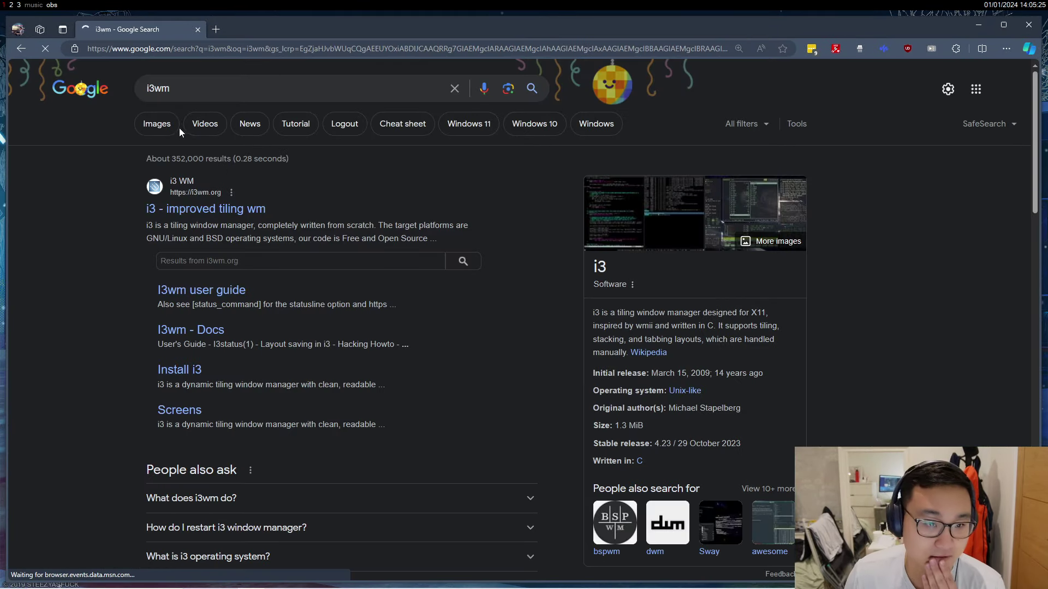
{"action": "left_click", "coordinate": [163, 124]}
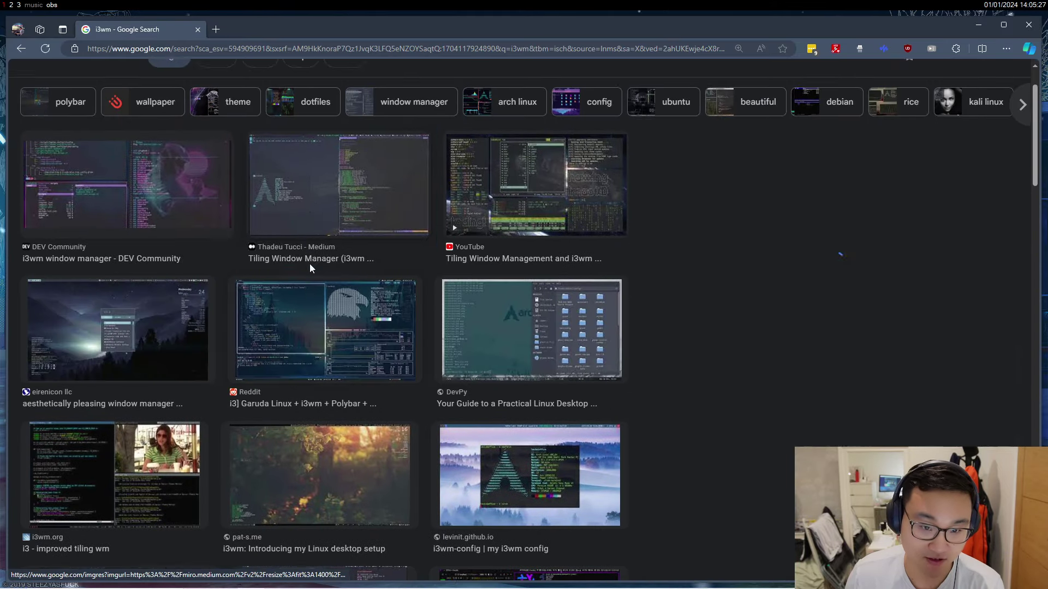
{"action": "left_click", "coordinate": [310, 263]}
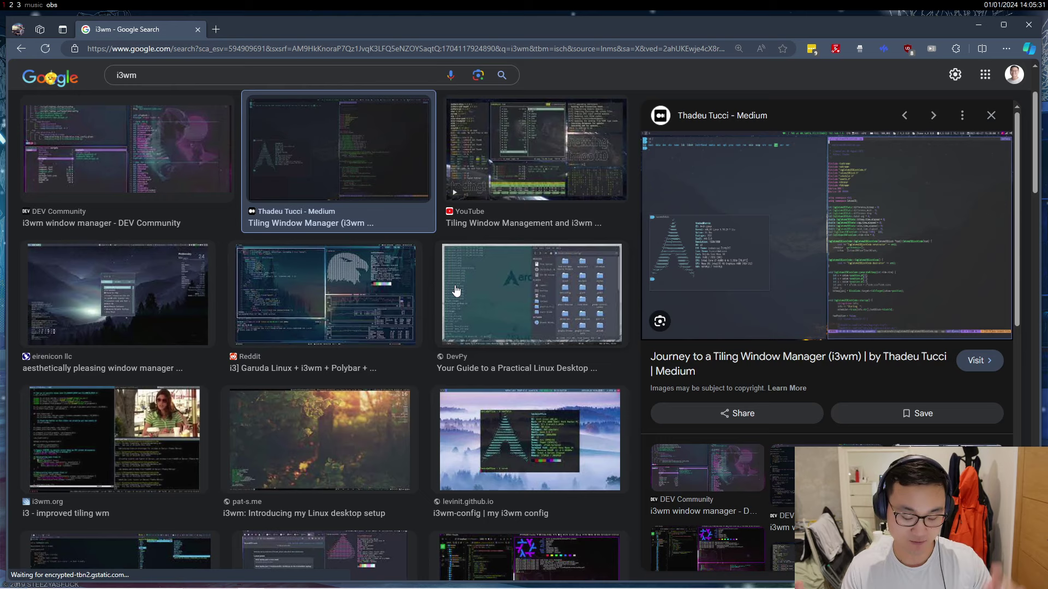
Step: Snap the browser left and right, then open two new Edge windows for Workspacer to tile
{"action": "key", "text": "super+Left"}
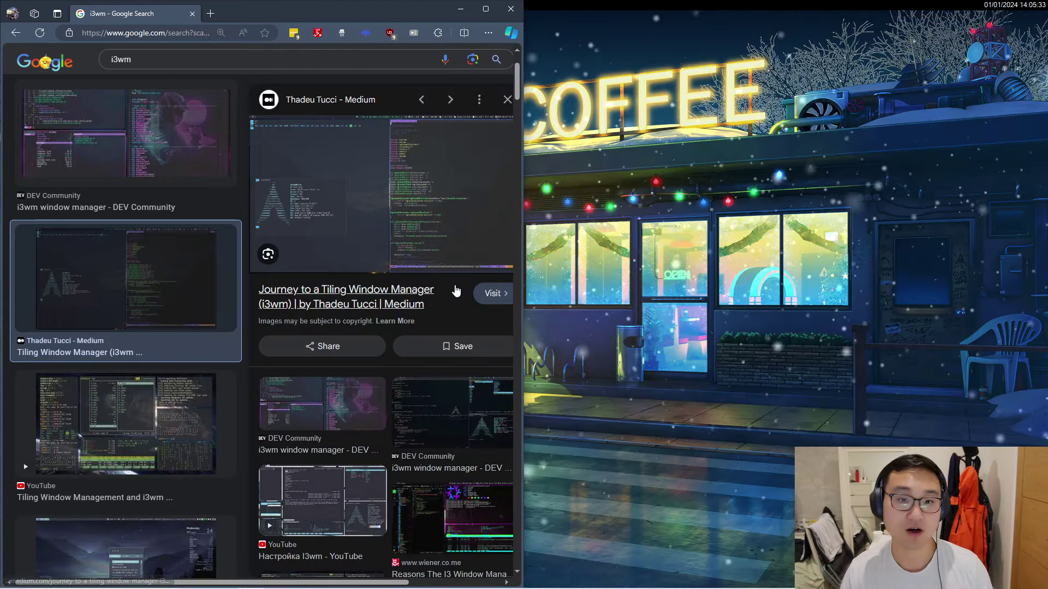
{"action": "key", "text": "super+Up"}
{"action": "key", "text": "super+Right"}
{"action": "key", "text": "super+Up"}
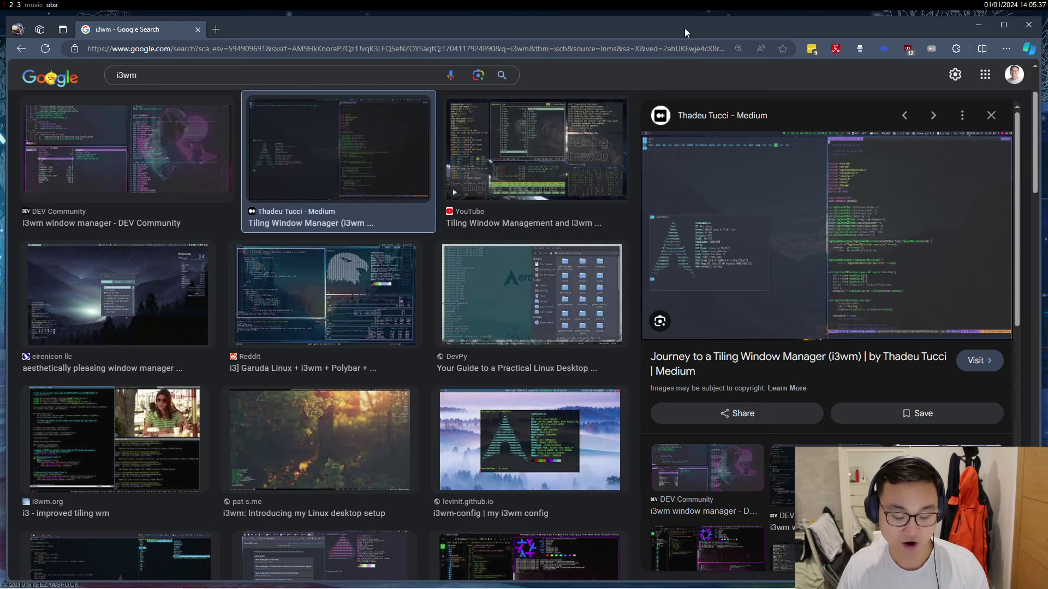
{"action": "key", "text": "ctrl+n"}
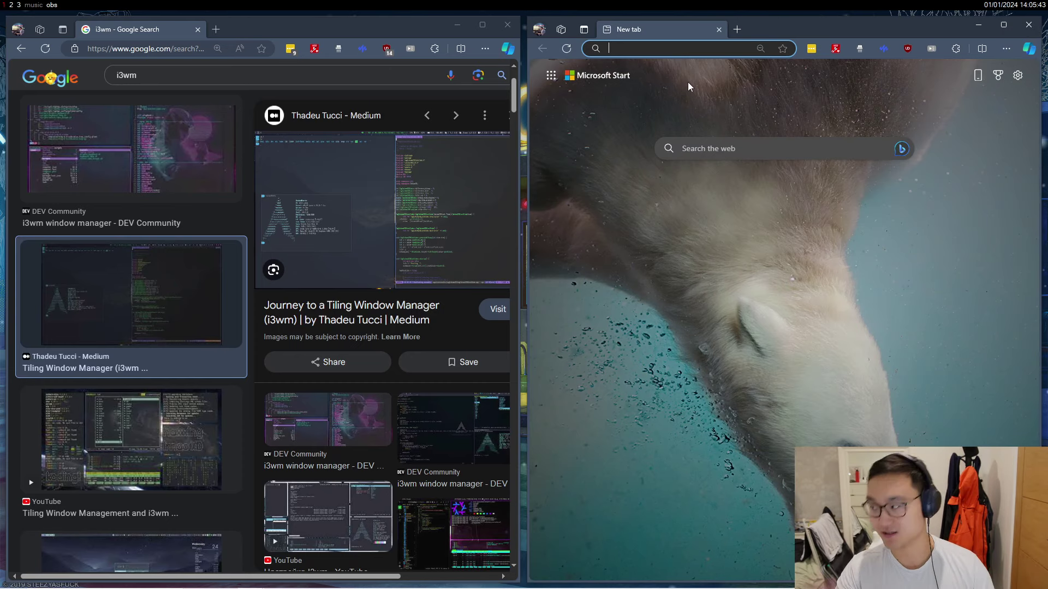
{"action": "key", "text": "ctrl+n"}
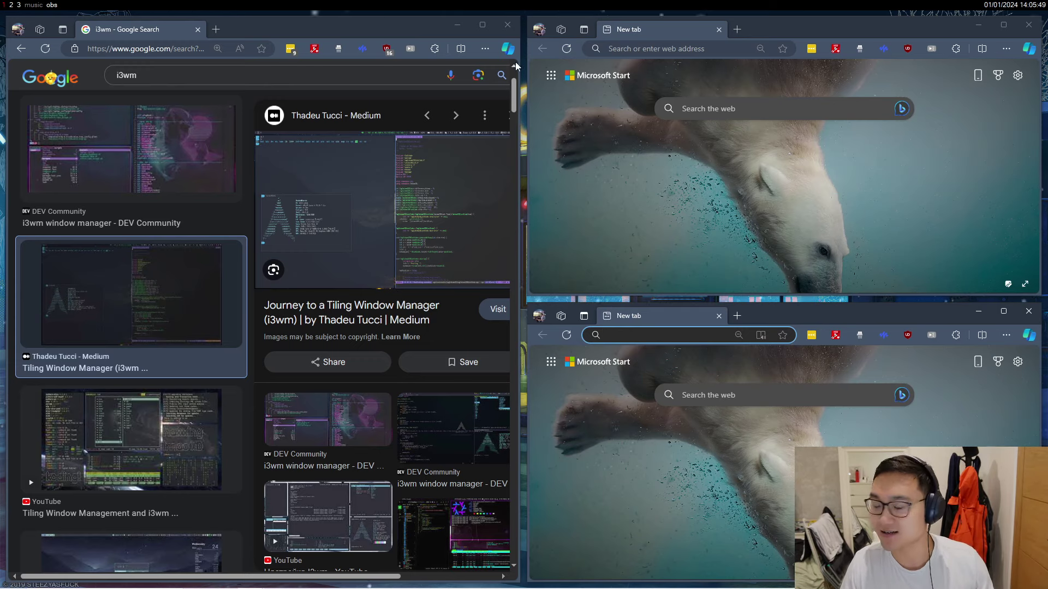
Step: Close the i3wm images window, open a third window and load google.com in it
{"action": "left_click", "coordinate": [511, 27]}
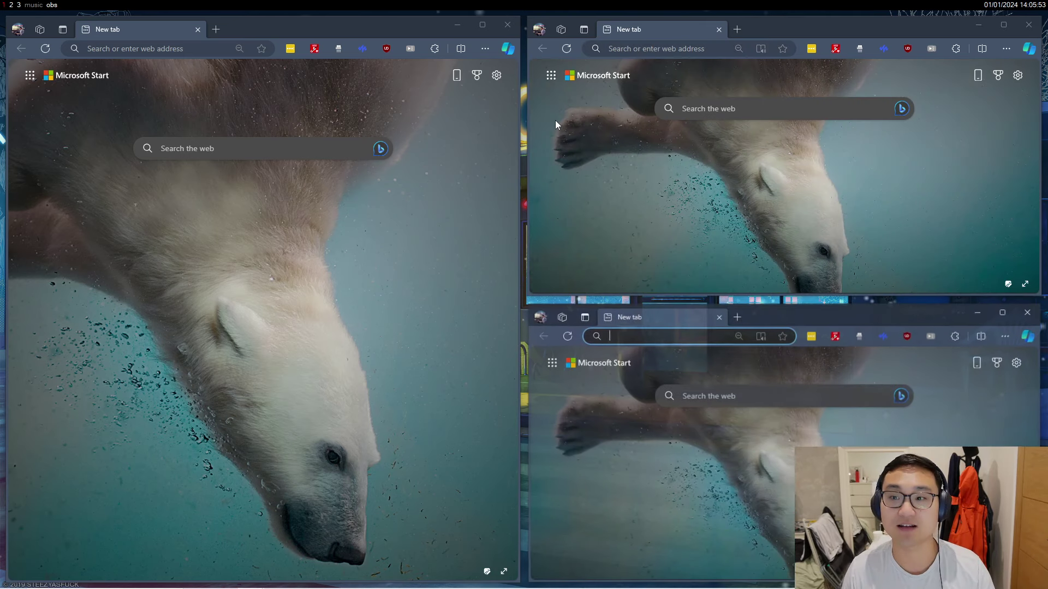
{"action": "key", "text": "ctrl+n"}
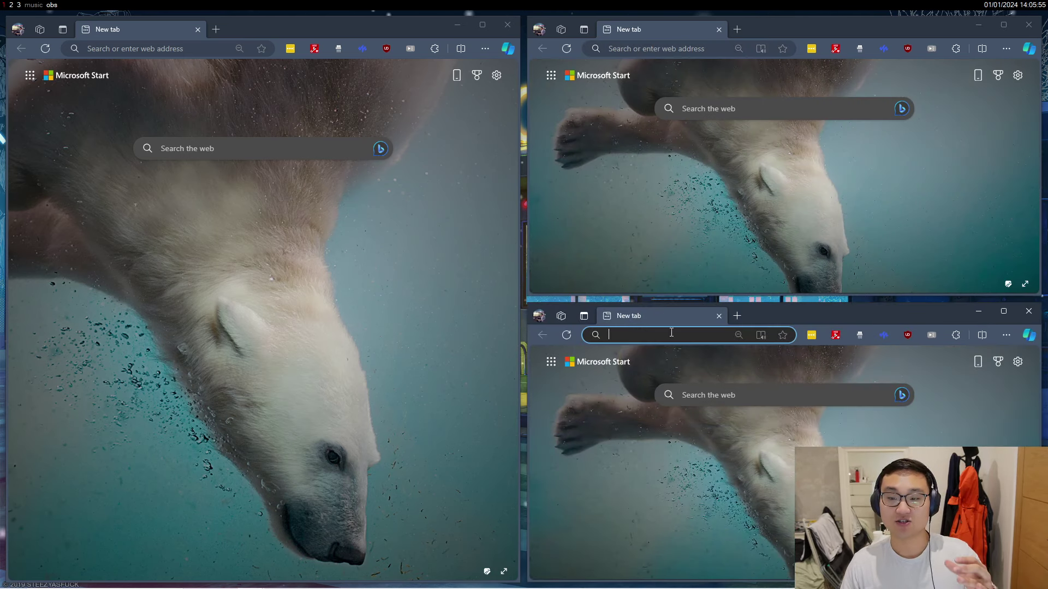
{"action": "type", "text": "gogo"}
{"action": "key", "text": "BackSpace"}
{"action": "key", "text": "BackSpace"}
{"action": "key", "text": "BackSpace"}
{"action": "type", "text": "ogle.com"}
{"action": "key", "text": "Return"}
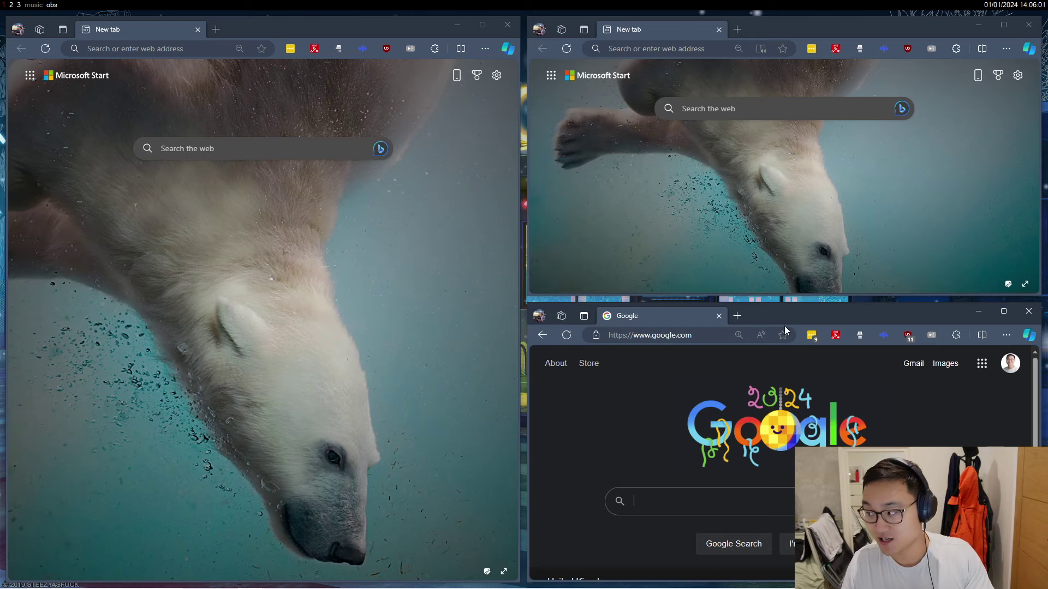
Step: Drag the Google window into the large left tile beside the two stacked new tabs
{"action": "left_click_drag", "start_coordinate": [783, 319], "coordinate": [495, 242]}
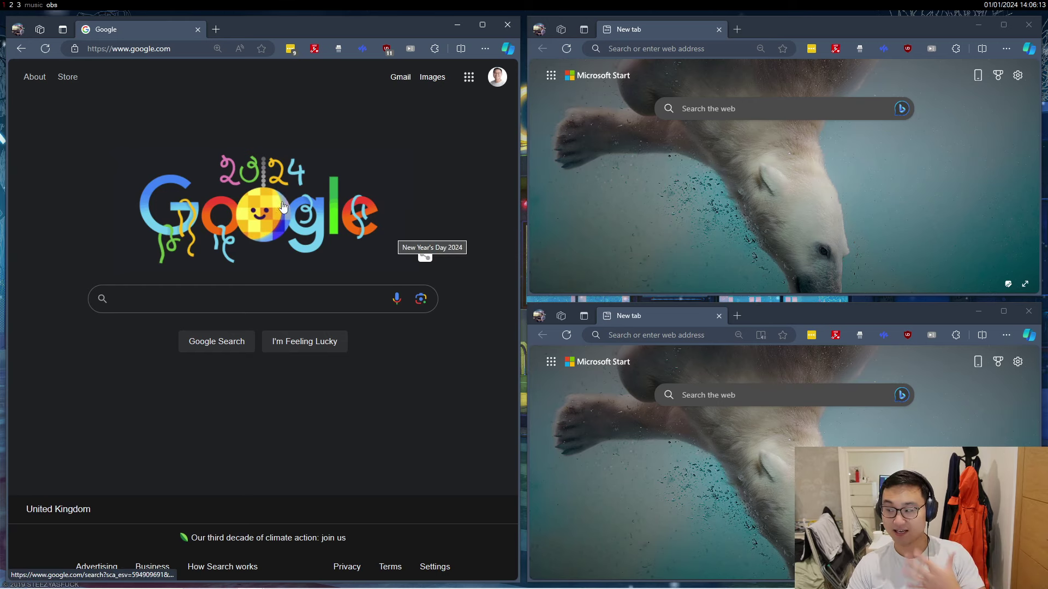
Step: Switch to workspace 2, then workspace 3, then back to workspace 1 with the browsers
{"action": "left_click", "coordinate": [11, 4]}
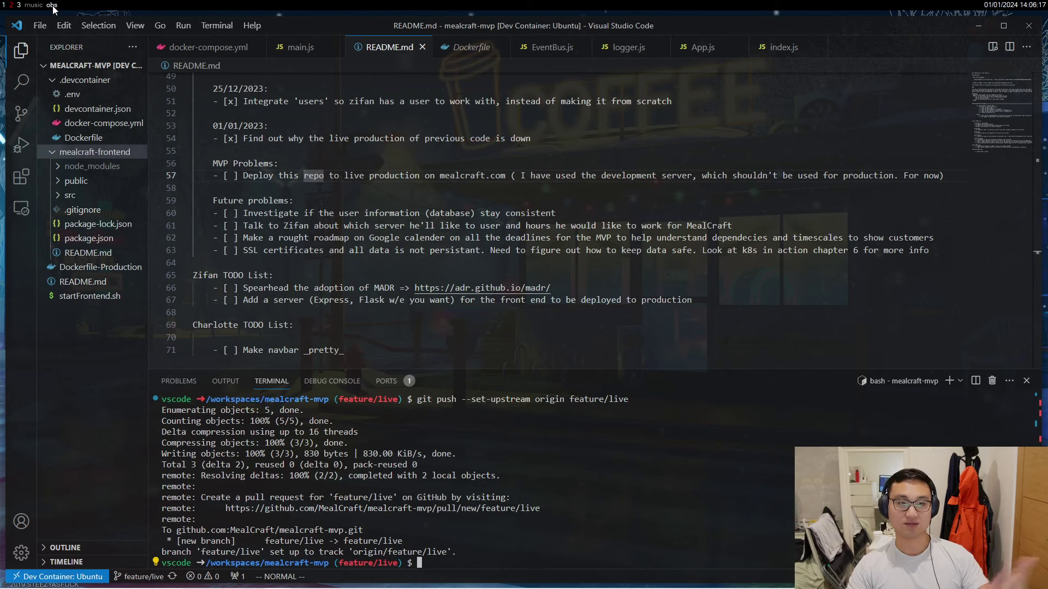
{"action": "left_click", "coordinate": [19, 6]}
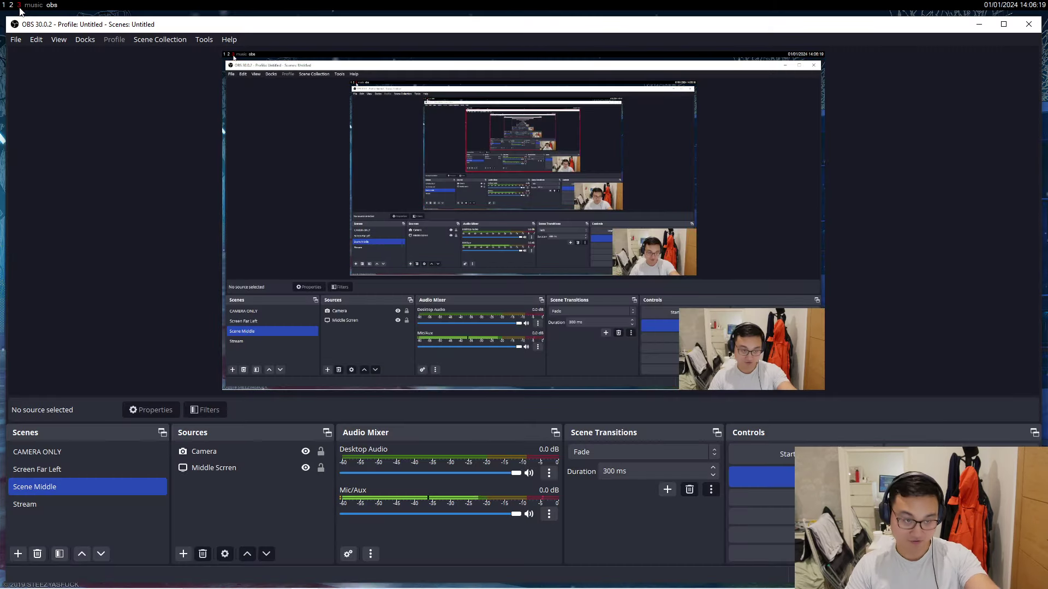
{"action": "left_click", "coordinate": [4, 4]}
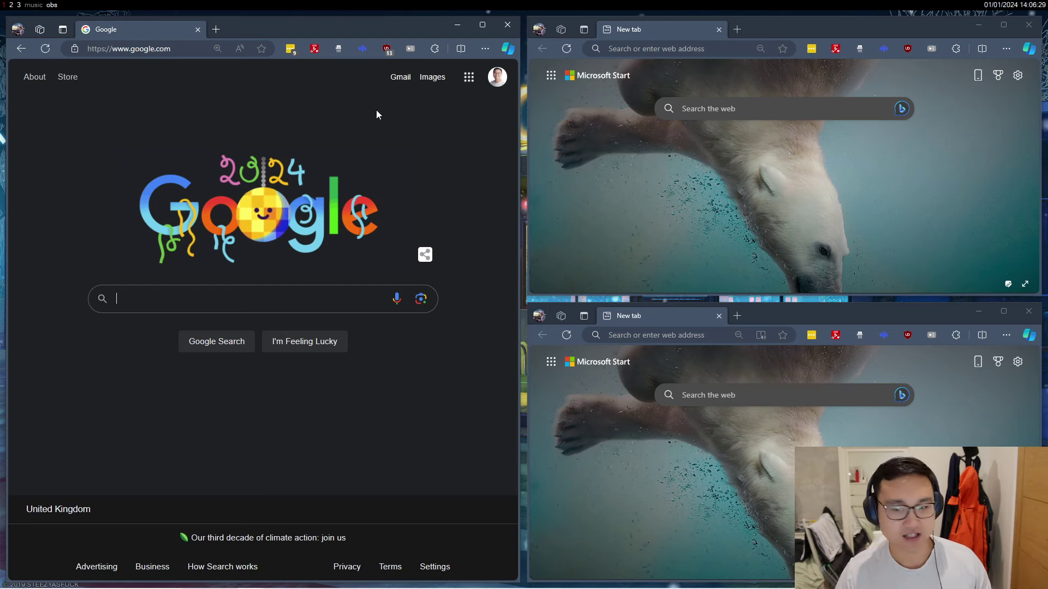
Step: Close the bottom-right Edge window, leaving Google and a new tab side by side
{"action": "left_click", "coordinate": [1029, 311]}
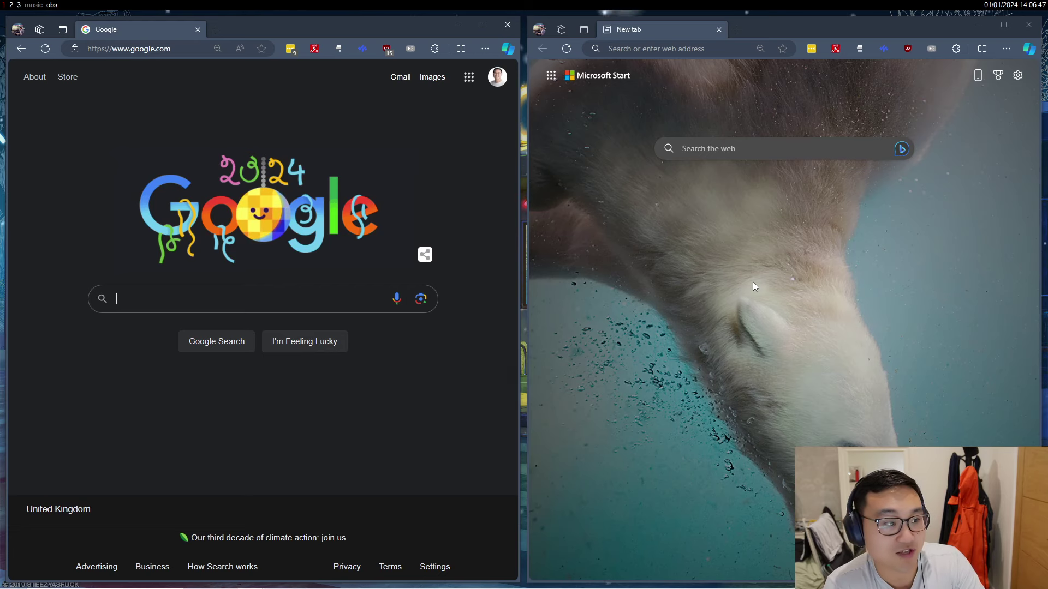
Step: Resize the tiles with Alt+Shift+L/H, ending with the new tab left and Google right
{"action": "key", "text": "alt+shift+l"}
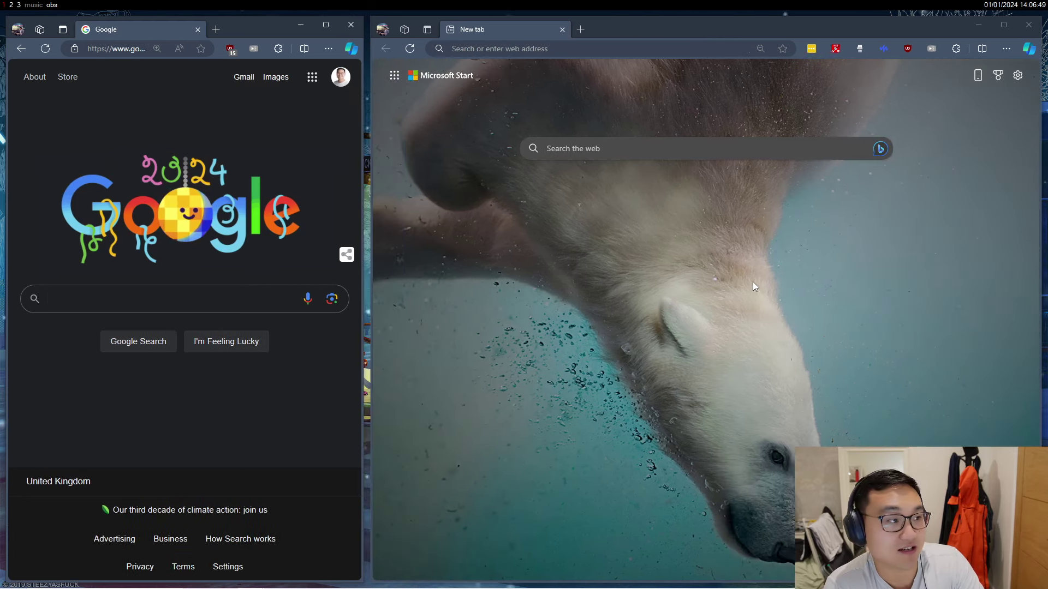
{"action": "key", "text": "alt+shift+l"}
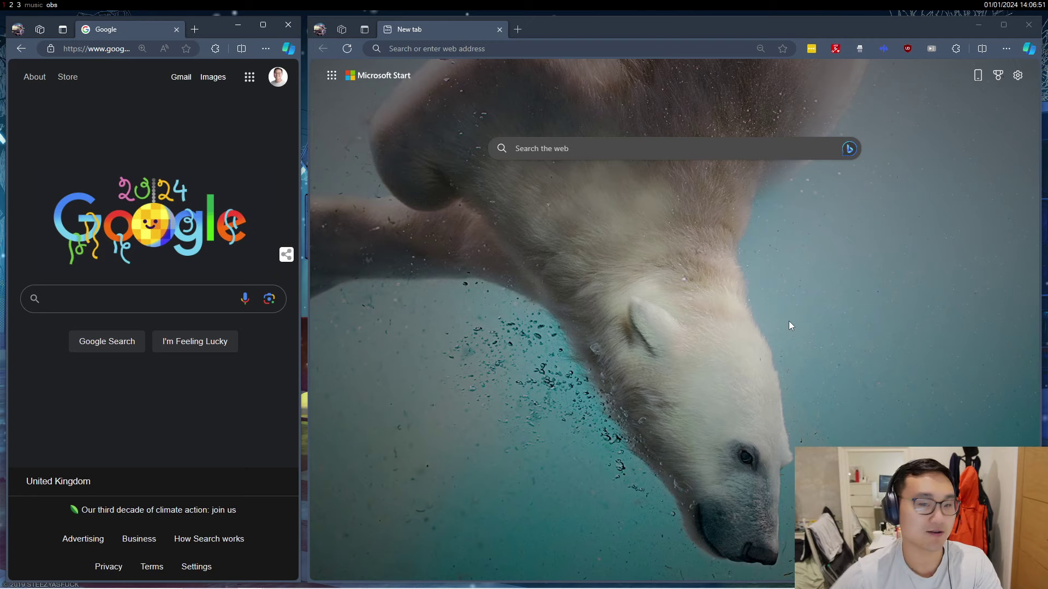
{"action": "key", "text": "alt+shift+l"}
{"action": "key", "text": "alt+shift+h"}
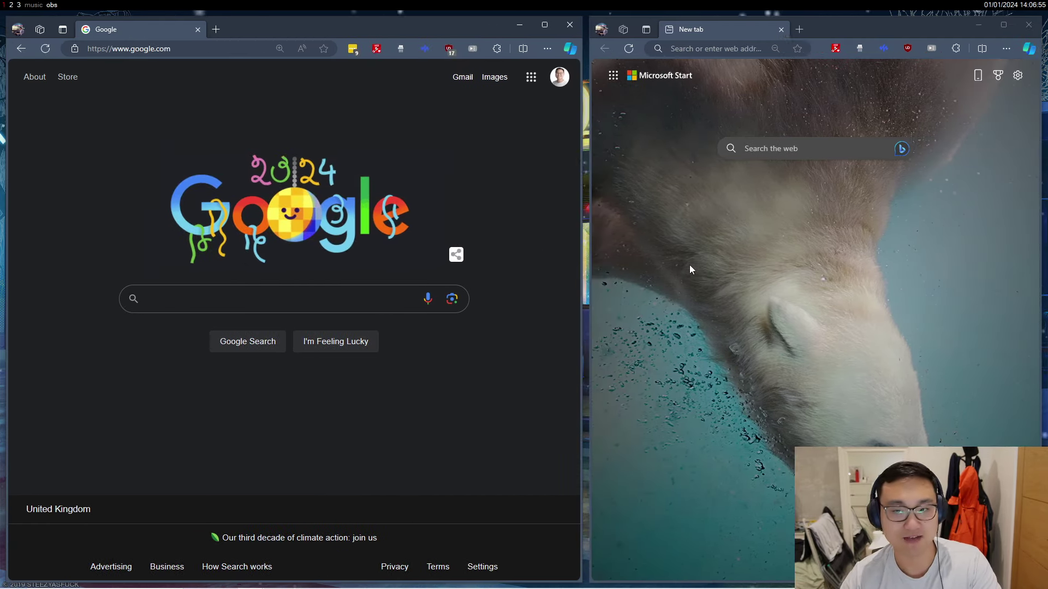
{"action": "key", "text": "alt+shift+l"}
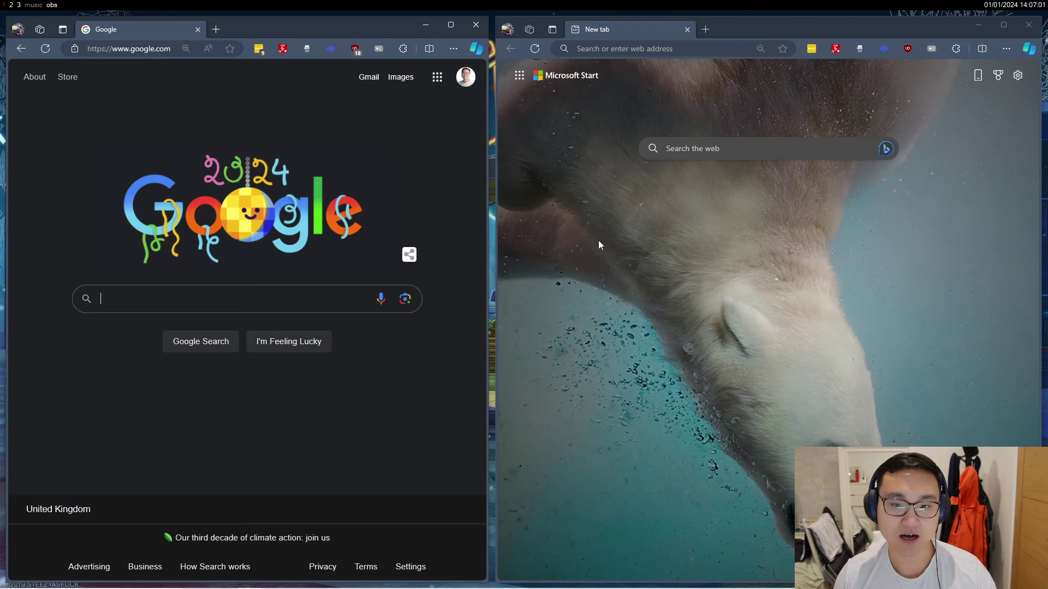
{"action": "key", "text": "alt+shift+h"}
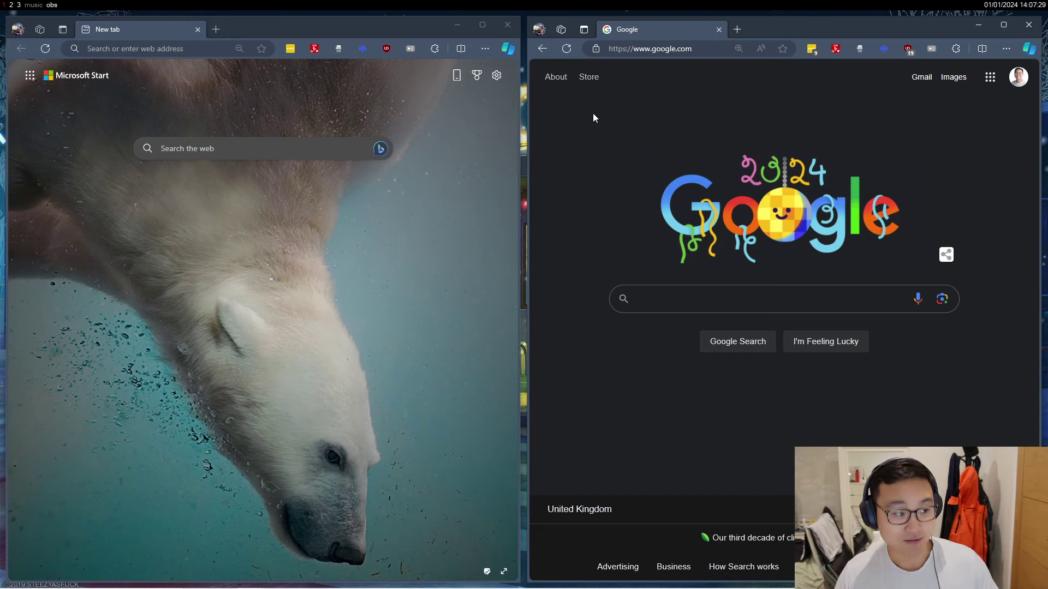
Step: Launch three terminal windows with Alt+Enter and close both Edge windows
{"action": "key", "text": "super+s"}
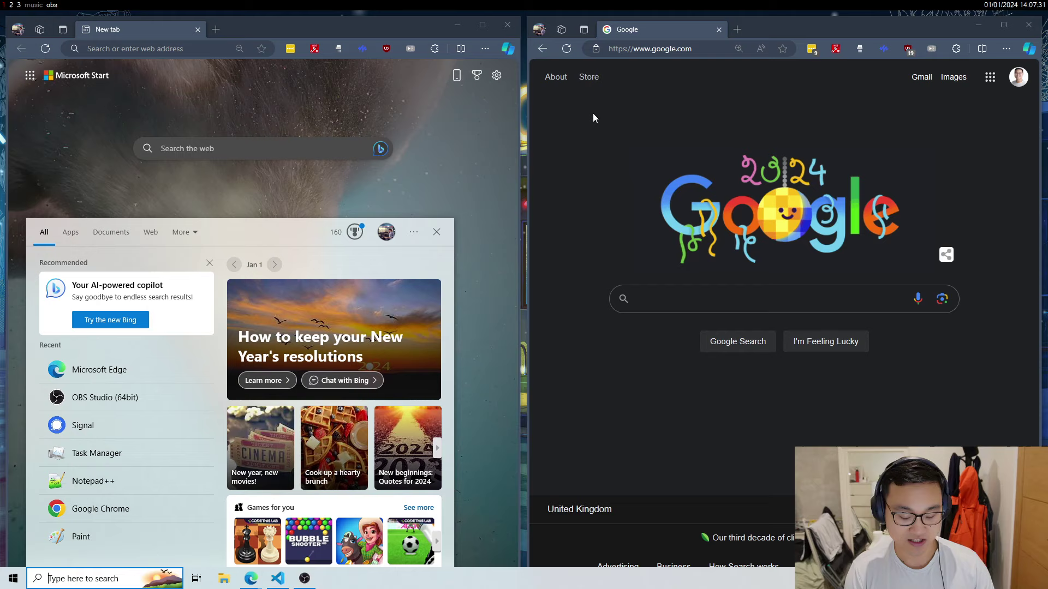
{"action": "key", "text": "alt+Return"}
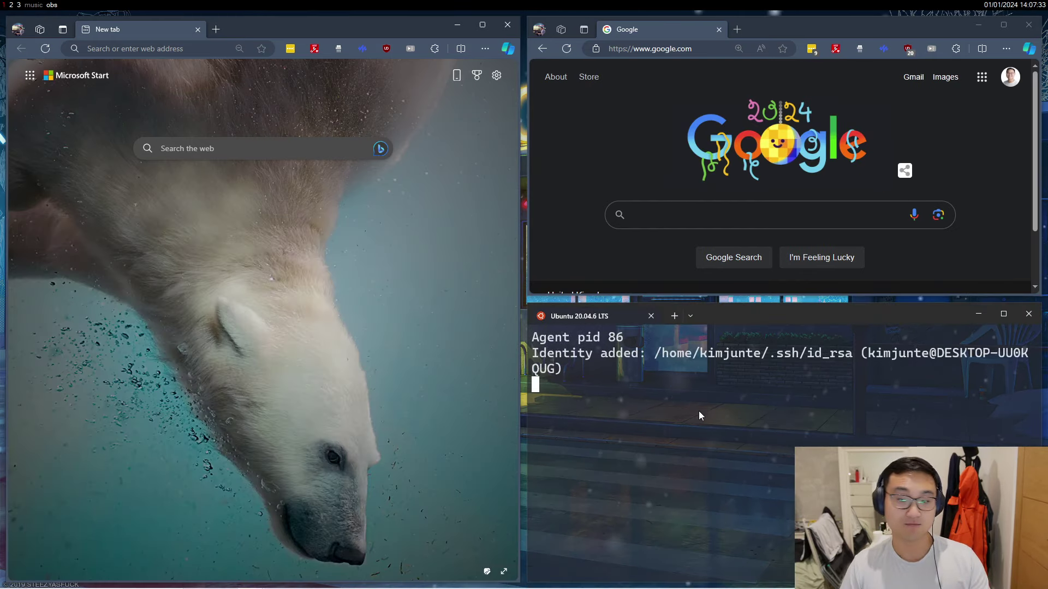
{"action": "left_click", "coordinate": [507, 24]}
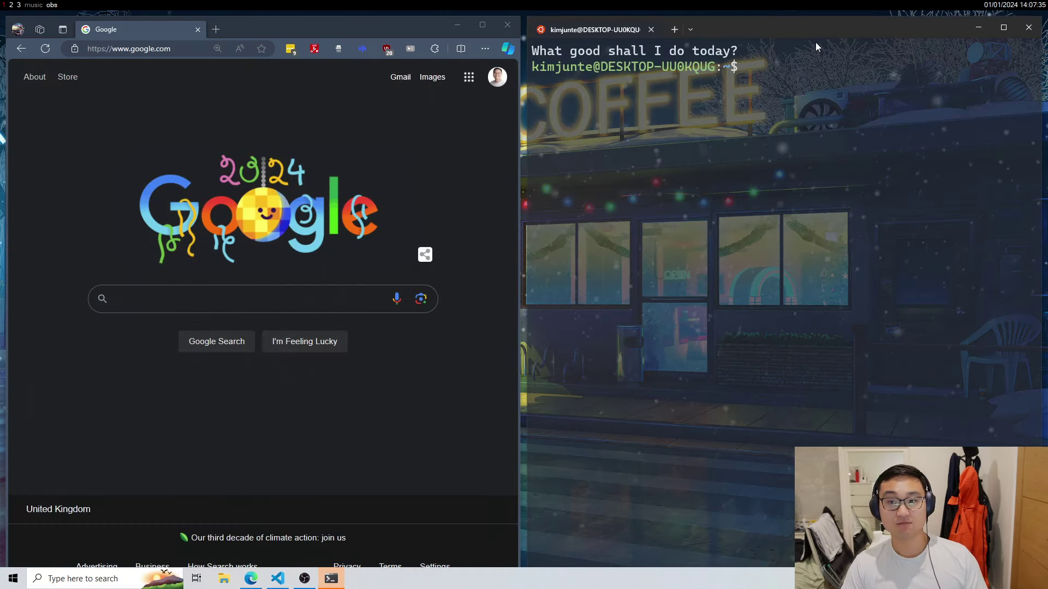
{"action": "left_click", "coordinate": [507, 25]}
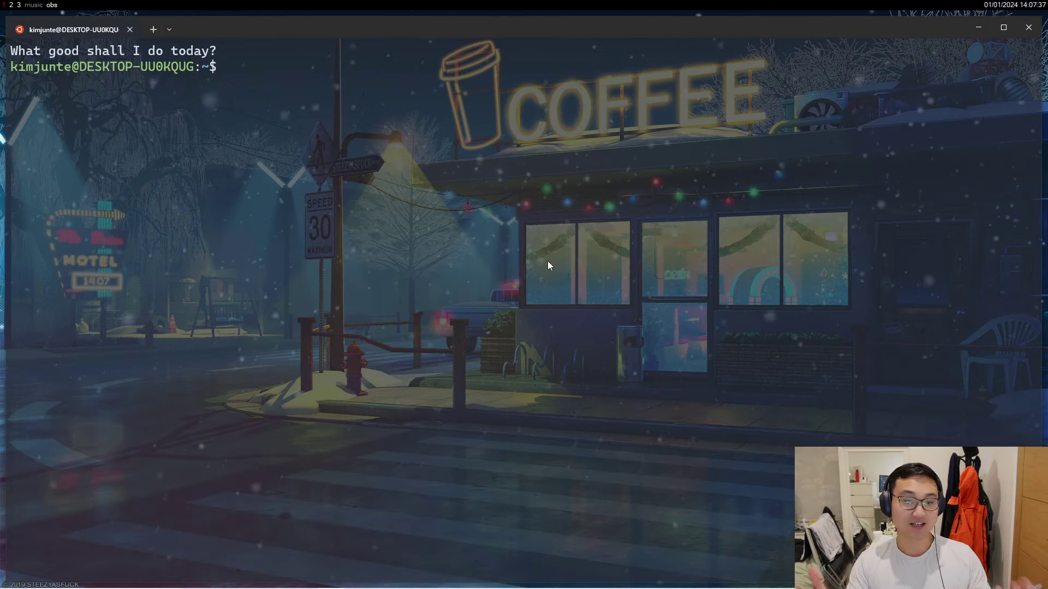
{"action": "key", "text": "alt+Return"}
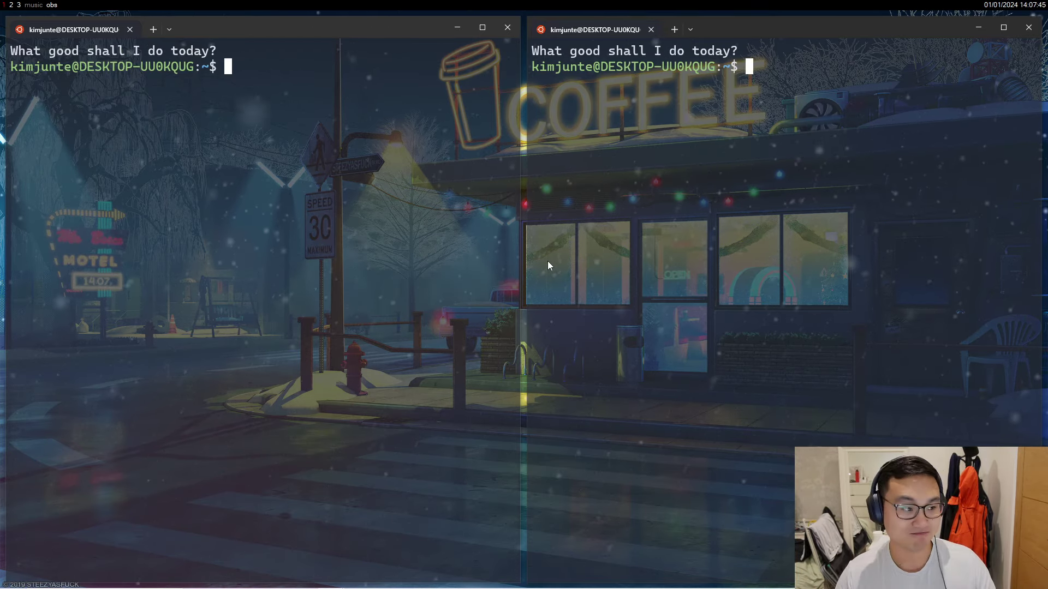
{"action": "key", "text": "alt+Return"}
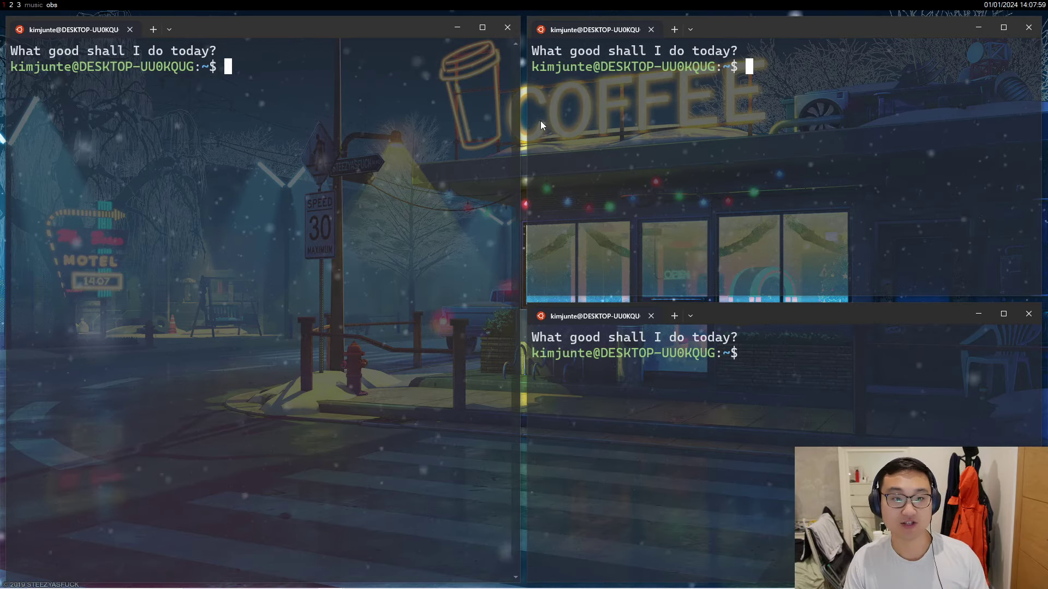
Step: Close the three terminal tiles and launch Microsoft Edge by searching 'edg'
{"action": "left_click", "coordinate": [1028, 26]}
{"action": "left_click", "coordinate": [1029, 314]}
{"action": "left_click", "coordinate": [507, 27]}
{"action": "key", "text": "super"}
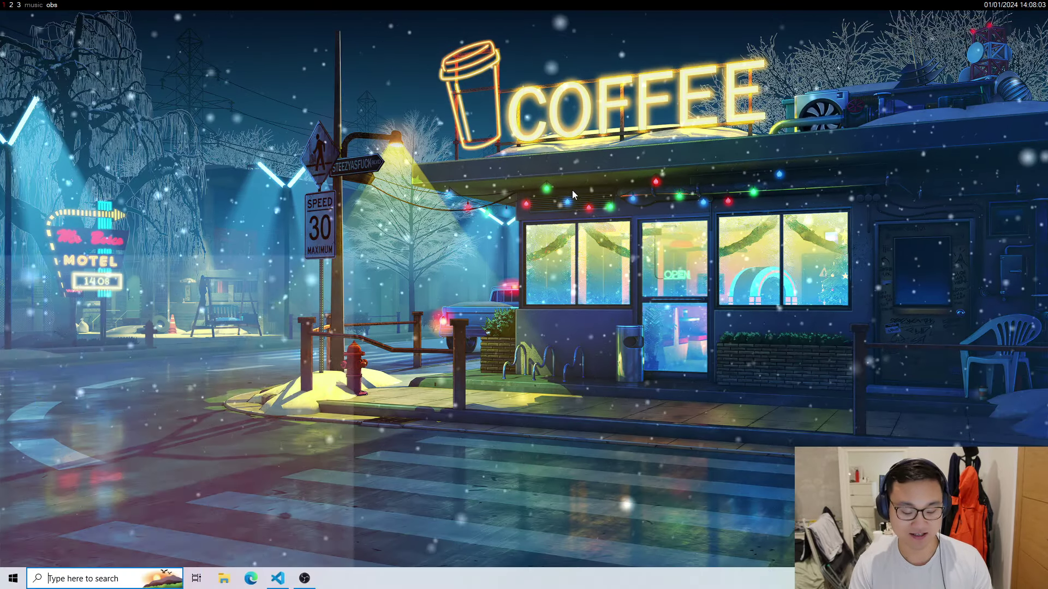
{"action": "type", "text": "edg"}
{"action": "key", "text": "Return"}
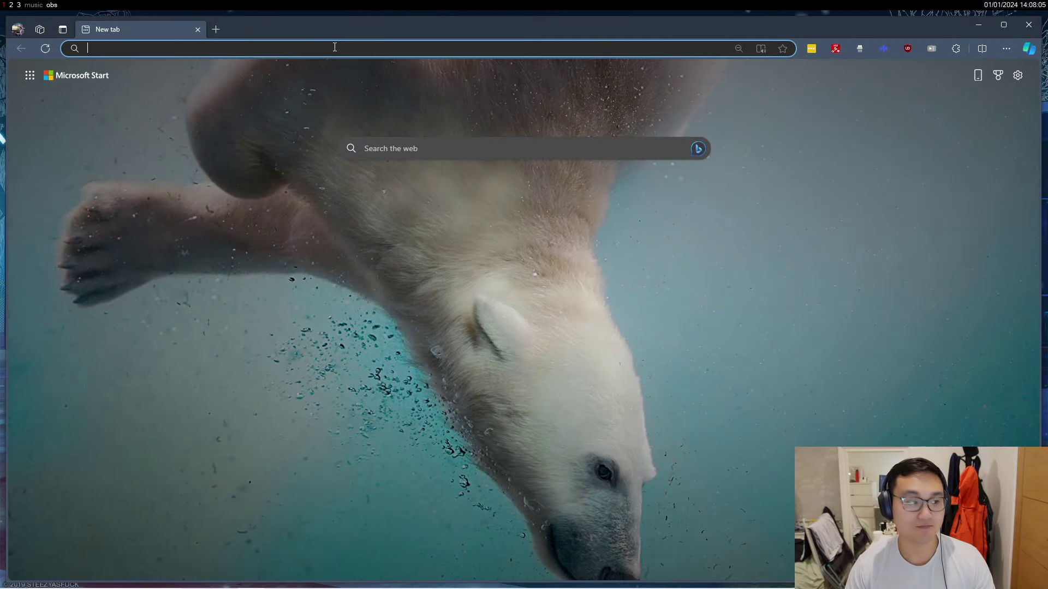
Step: Load workspacer.org, open its 0.9.11 download release page, then go to your GitHub profile
{"action": "type", "text": "workspacer.org"}
{"action": "key", "text": "Return"}
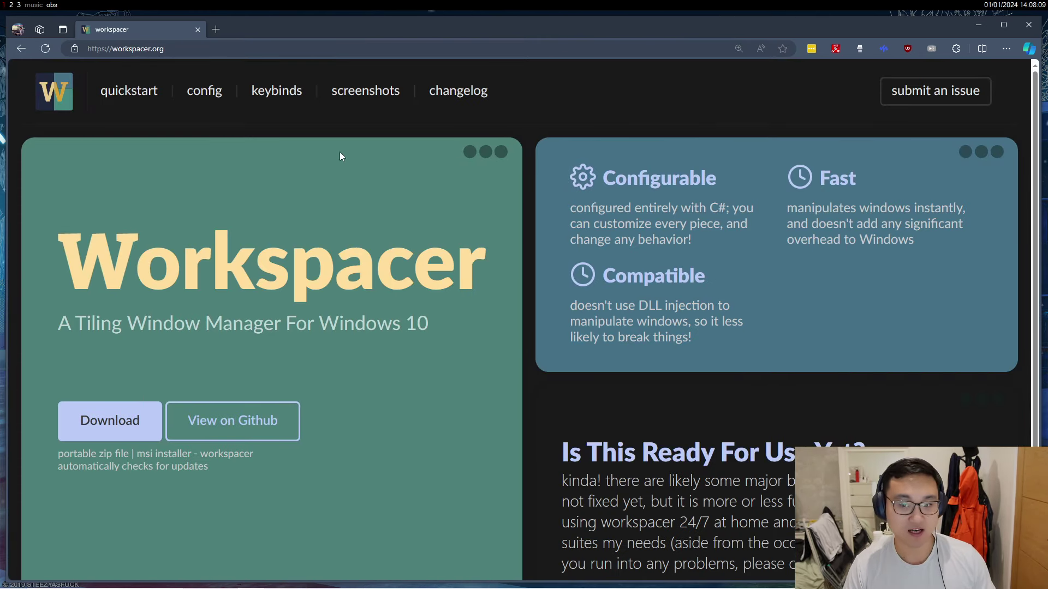
{"action": "left_click", "coordinate": [125, 433]}
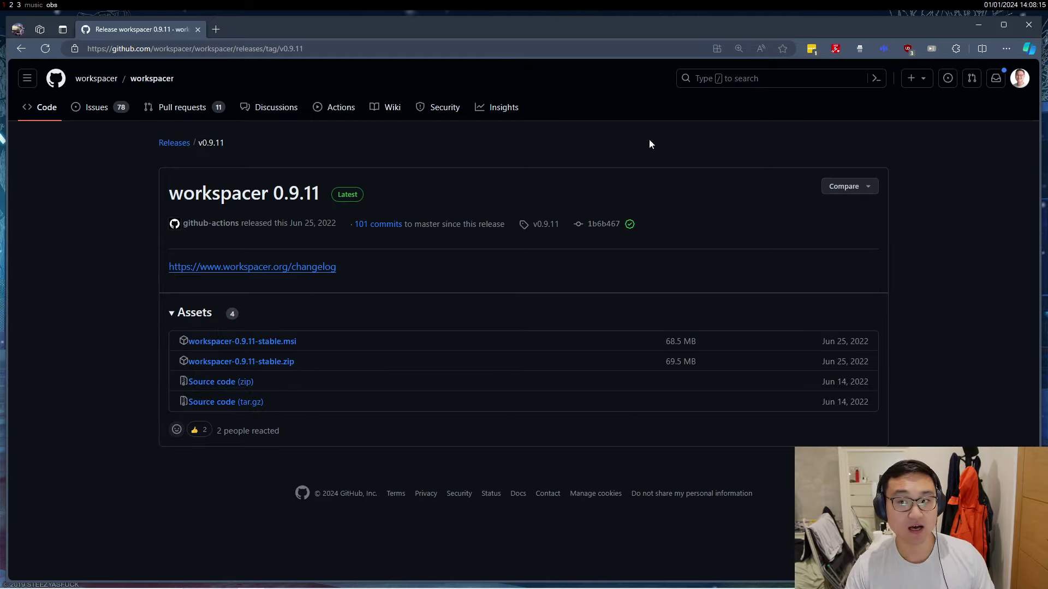
{"action": "left_click", "coordinate": [1019, 81]}
{"action": "left_click", "coordinate": [917, 143]}
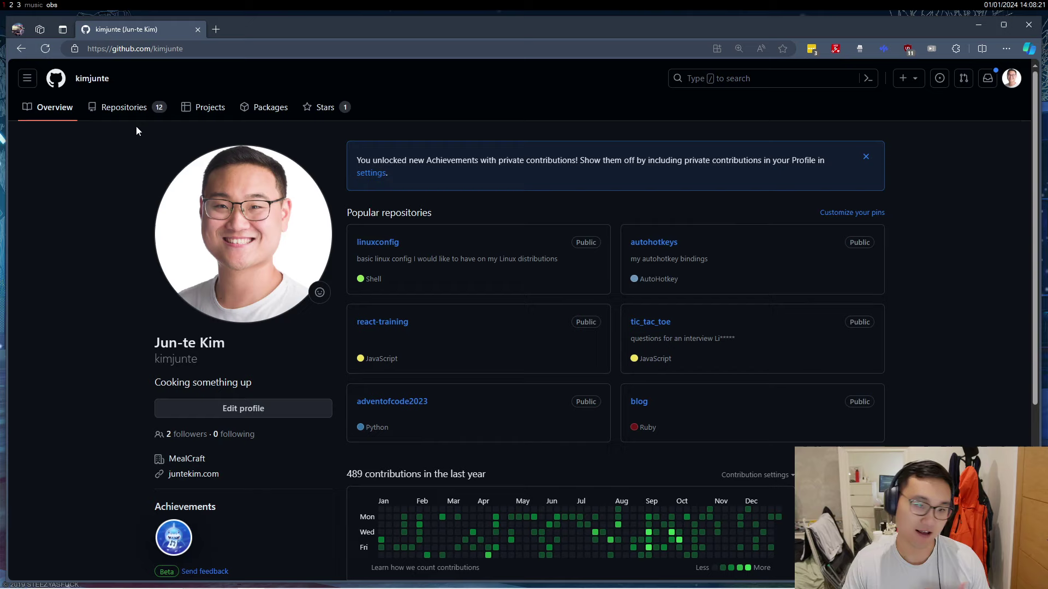
Step: Open workspacer.config.csx from your workspacer repository via the Repositories tab
{"action": "left_click", "coordinate": [130, 109]}
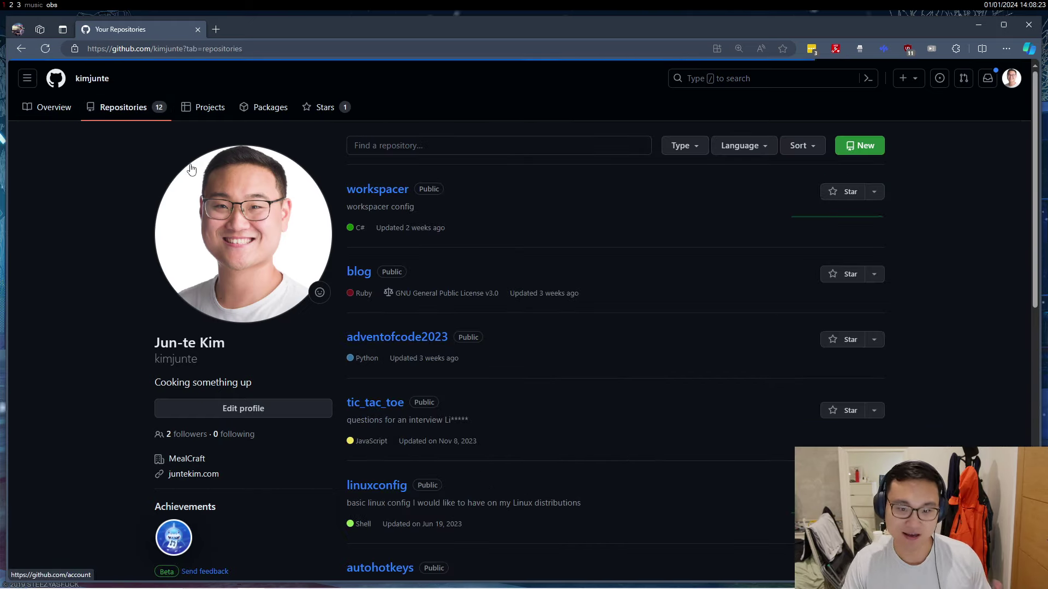
{"action": "left_click", "coordinate": [361, 188]}
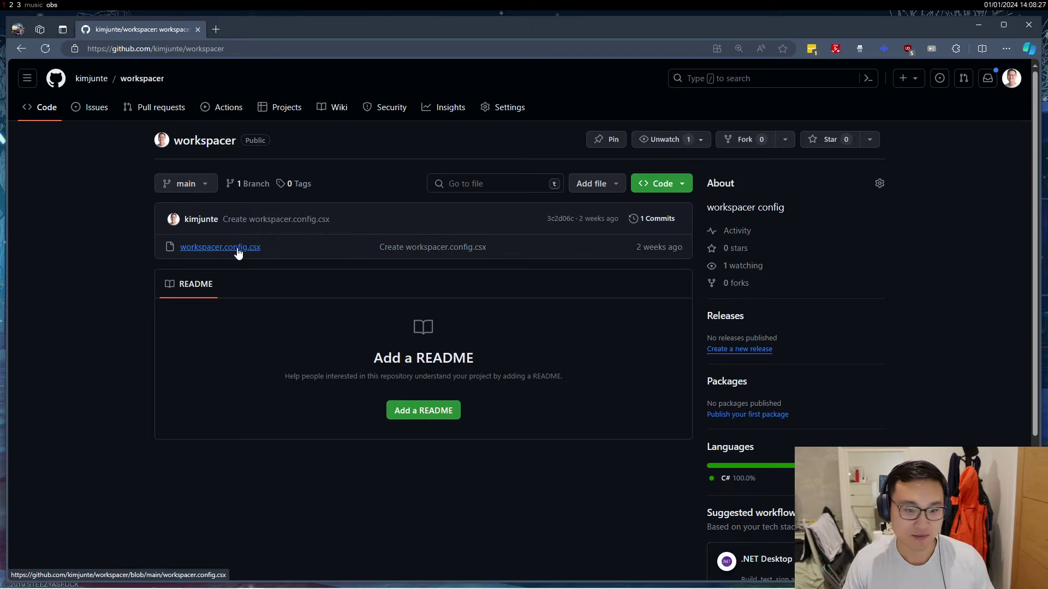
{"action": "left_click", "coordinate": [243, 248]}
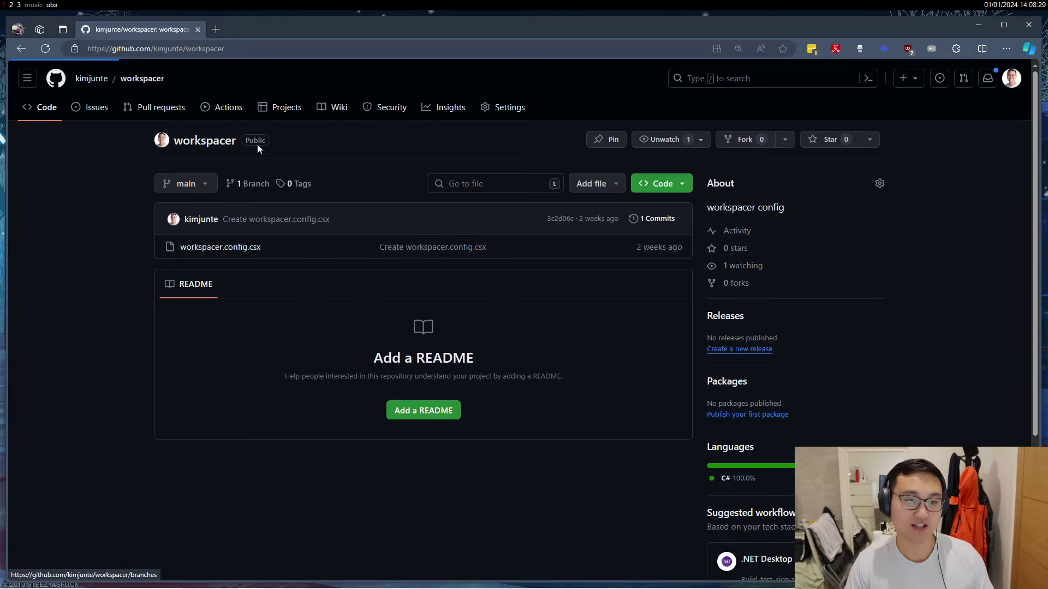
Step: Read through the 232-line workspacer.config.csx, return to the top, and reveal hidden tray icons
{"action": "scroll", "coordinate": [445, 289], "scroll_direction": "down", "scroll_amount": 10}
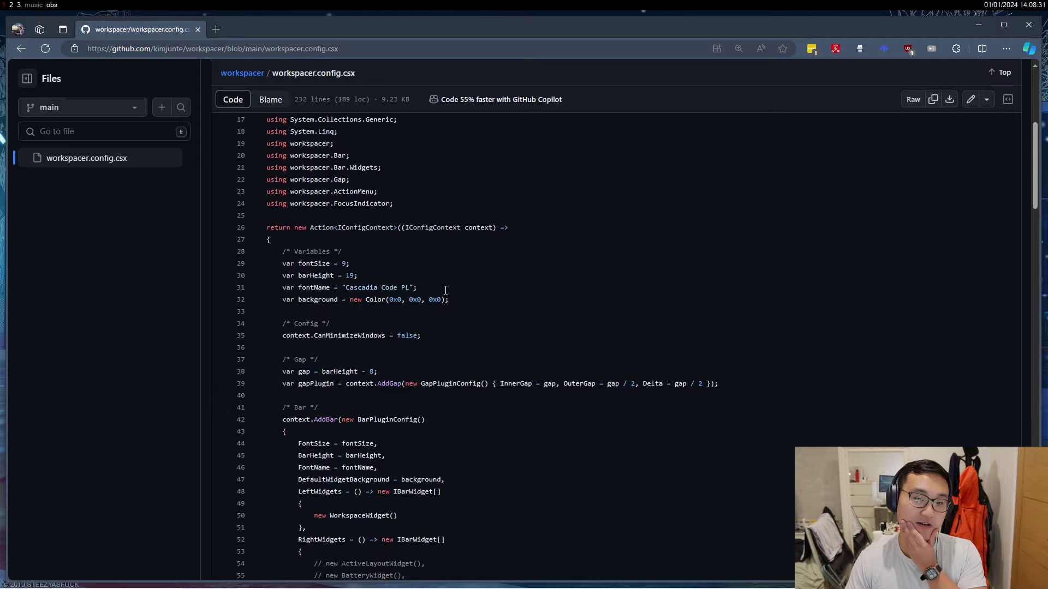
{"action": "scroll", "coordinate": [451, 288], "scroll_direction": "up", "scroll_amount": 6}
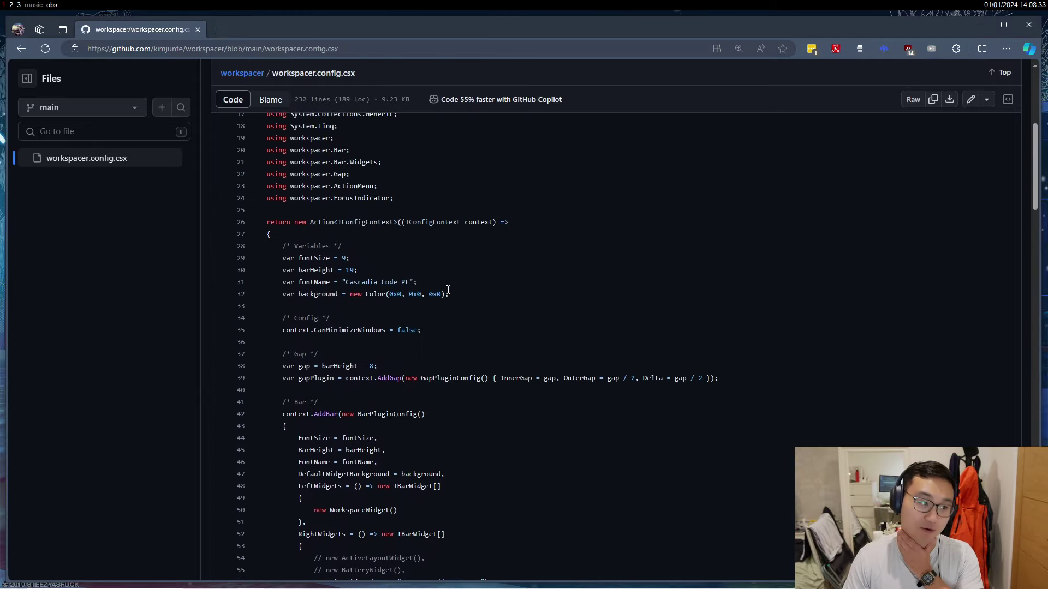
{"action": "scroll", "coordinate": [448, 290], "scroll_direction": "up", "scroll_amount": 5}
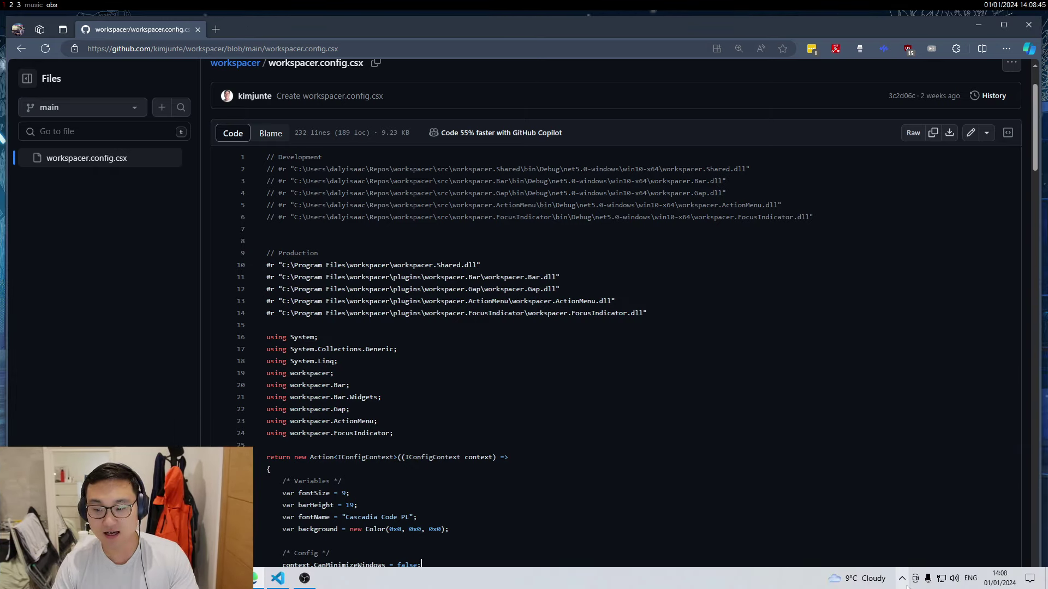
{"action": "left_click", "coordinate": [875, 449]}
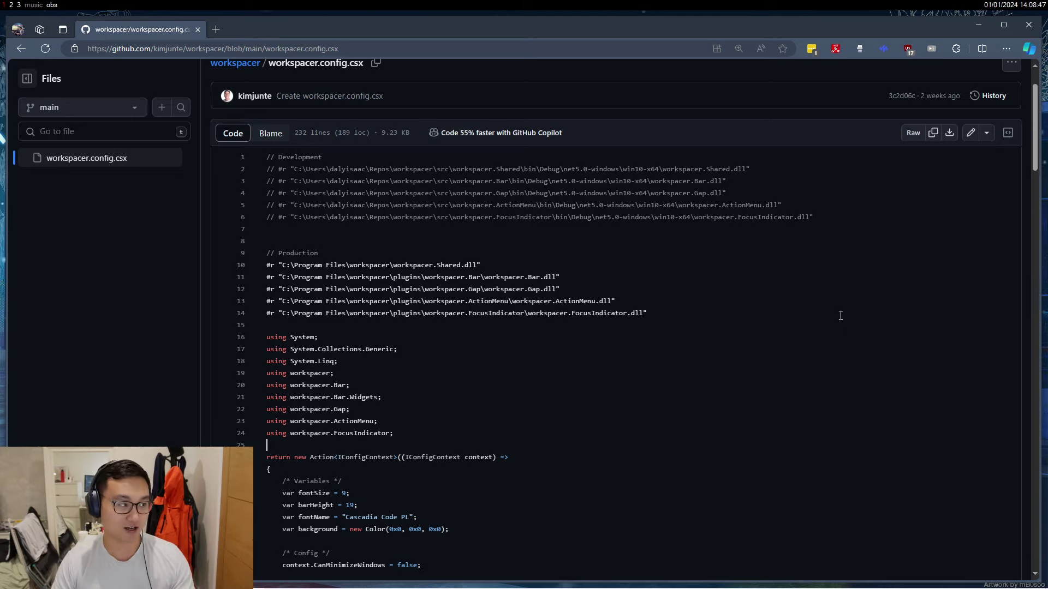
{"action": "left_click", "coordinate": [605, 349]}
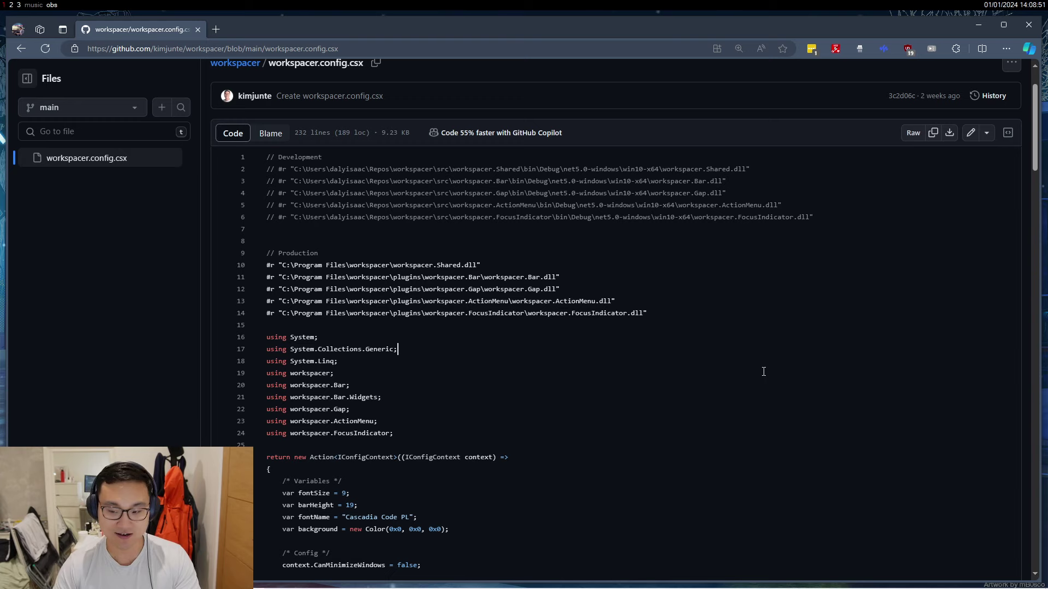
Step: Quit workspacer from its tray icon's menu
{"action": "left_click", "coordinate": [903, 581]}
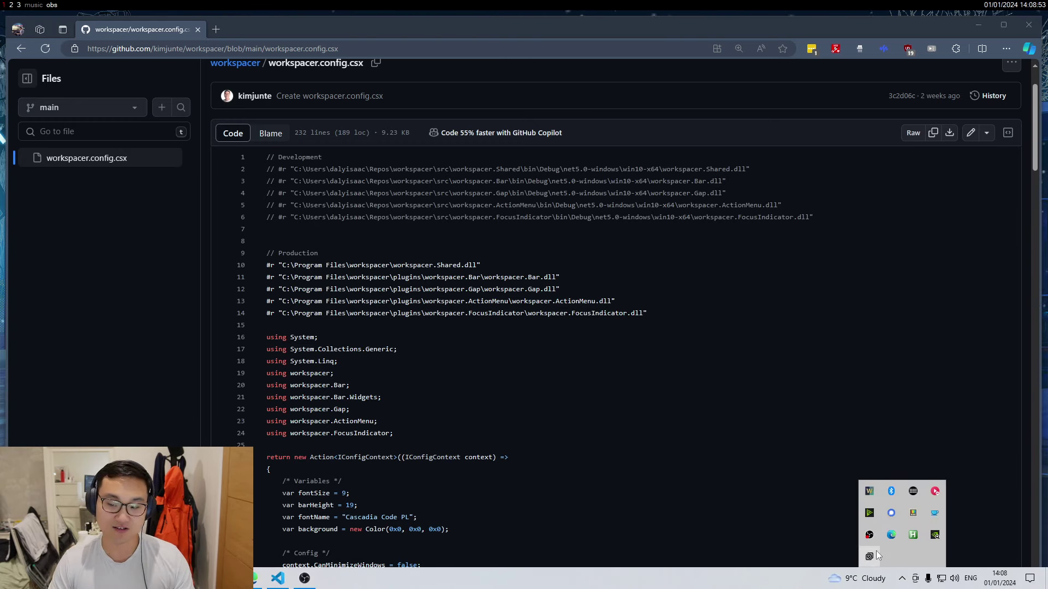
{"action": "right_click", "coordinate": [870, 491]}
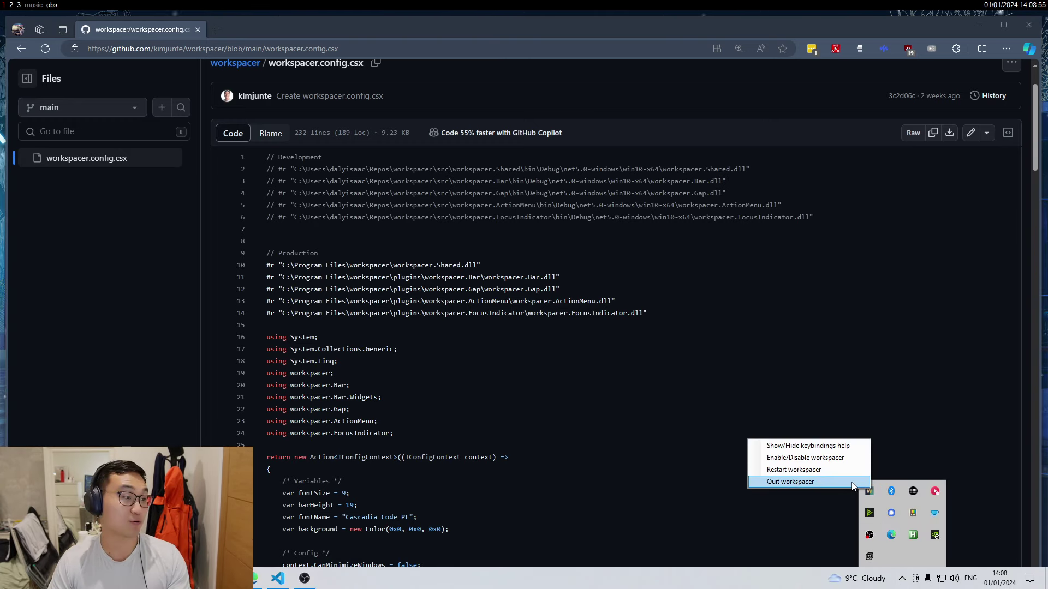
{"action": "left_click", "coordinate": [852, 482]}
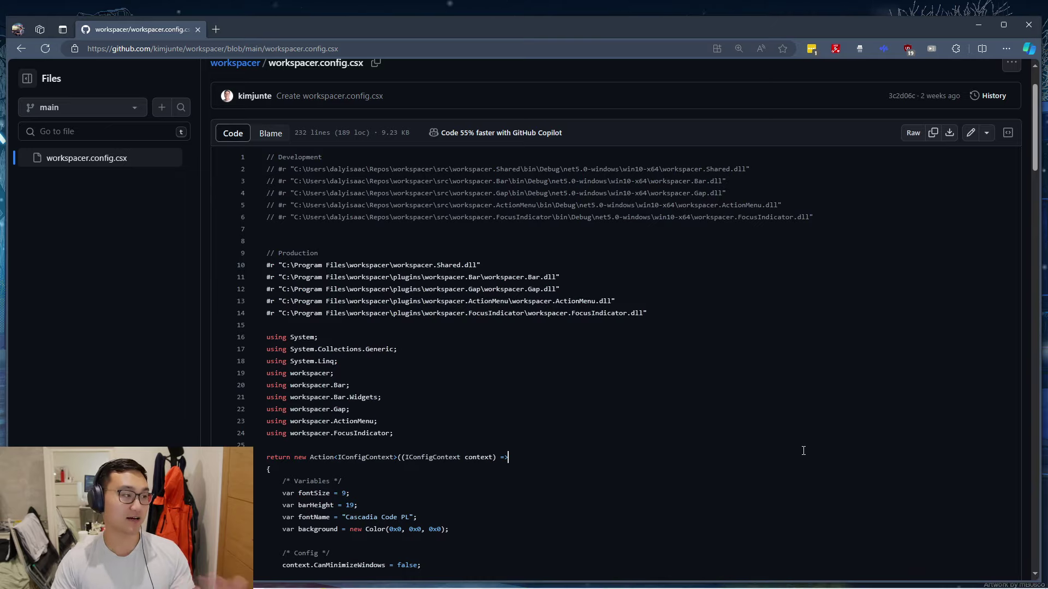
Step: Reposition the browser, relaunch workspacer, and have the config-file page fill the screen
{"action": "left_click_drag", "start_coordinate": [533, 30], "coordinate": [631, 93]}
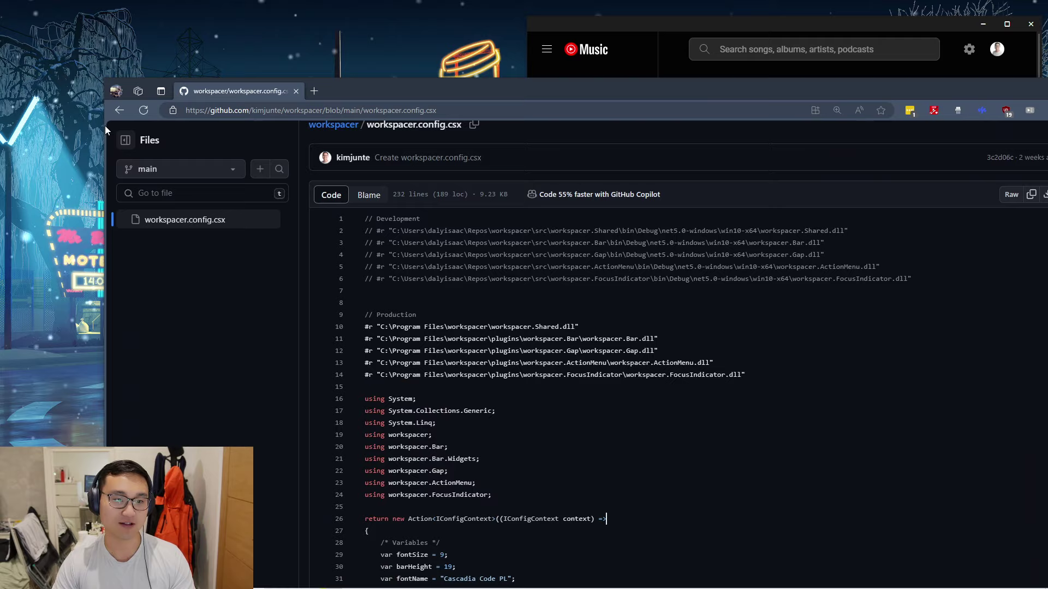
{"action": "left_click_drag", "start_coordinate": [105, 125], "coordinate": [328, 127]}
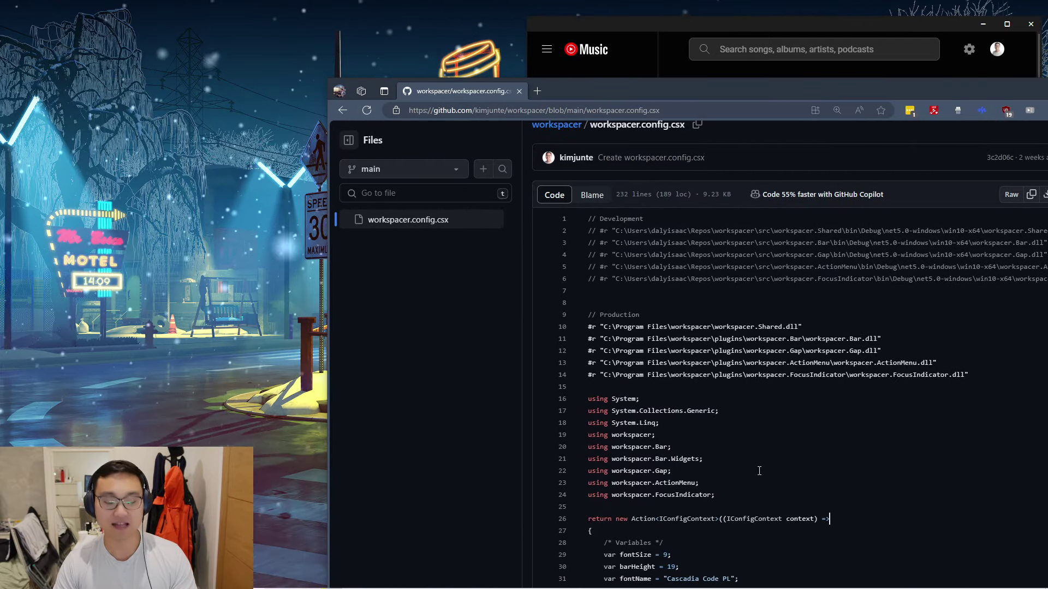
{"action": "key", "text": "super"}
{"action": "key", "text": "Escape"}
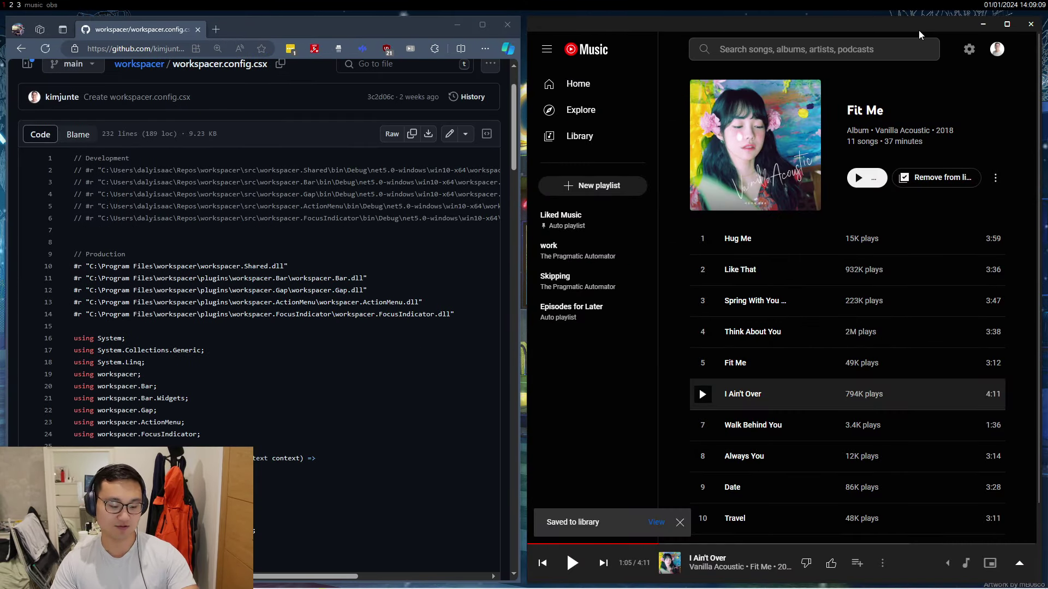
{"action": "key", "text": "alt+F4"}
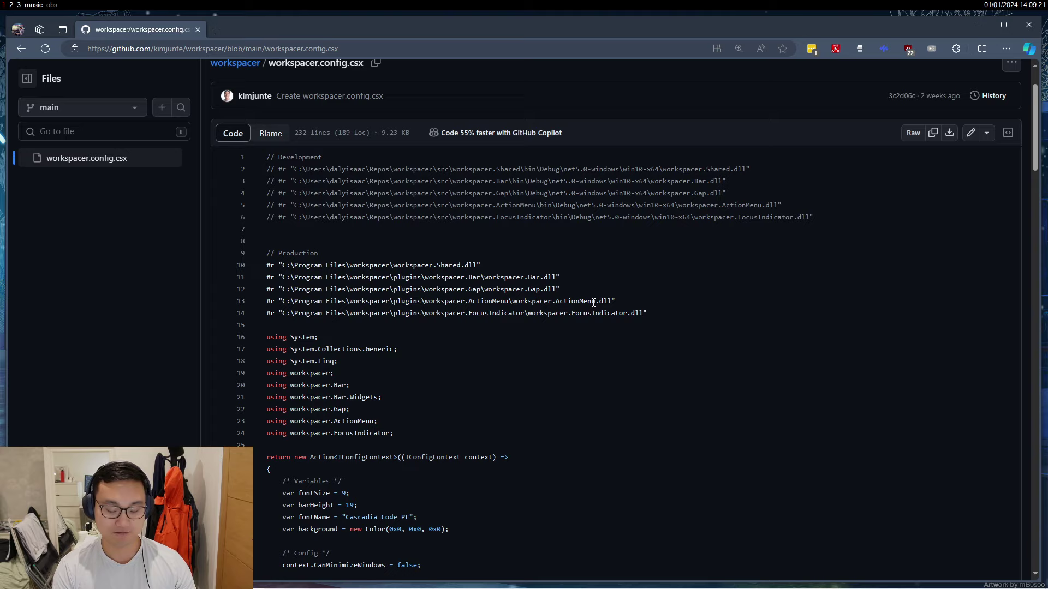
Step: Launch Windows Terminal with Alt+Enter so it tiles beside the workspacer.config.csx page
{"action": "key", "text": "alt+Return"}
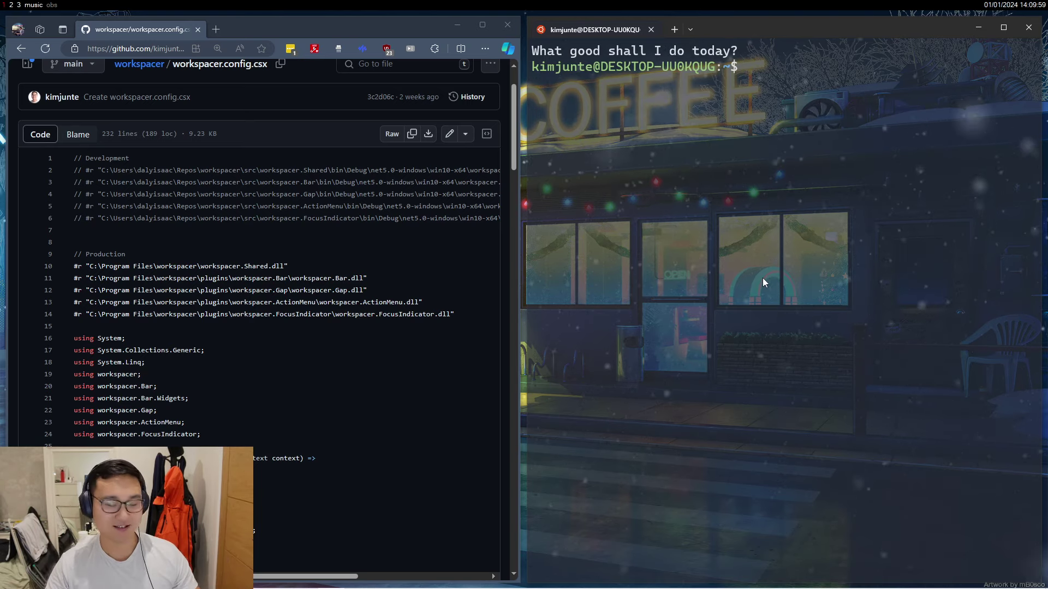
Step: Return from the config file to the workspacer repository's main page
{"action": "scroll", "coordinate": [363, 276], "scroll_direction": "up", "scroll_amount": 2}
{"action": "scroll", "coordinate": [362, 277], "scroll_direction": "down", "scroll_amount": 4}
{"action": "scroll", "coordinate": [364, 276], "scroll_direction": "up", "scroll_amount": 4}
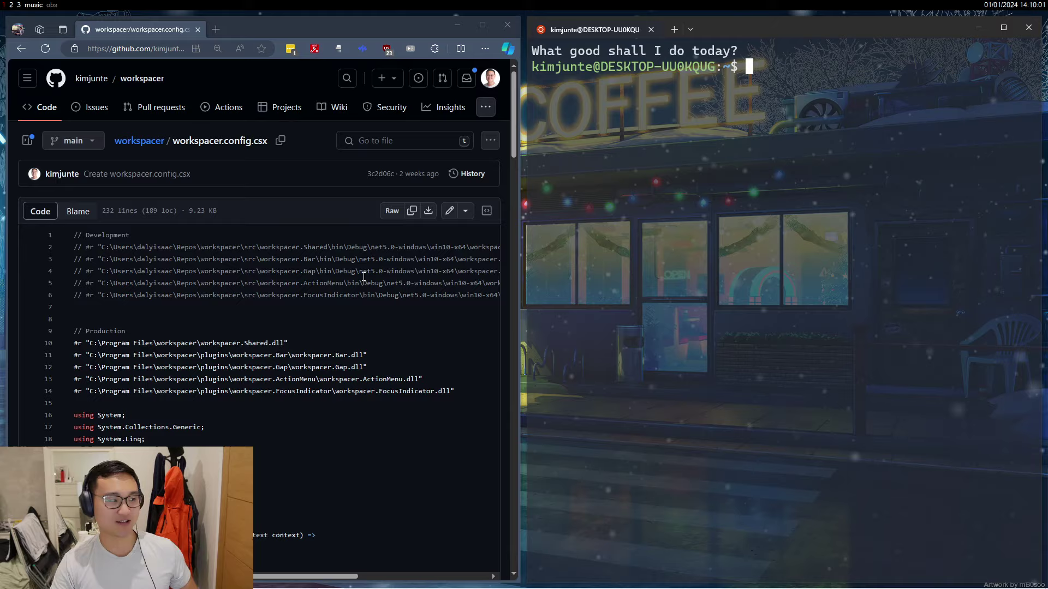
{"action": "scroll", "coordinate": [363, 277], "scroll_direction": "down", "scroll_amount": 3}
{"action": "scroll", "coordinate": [363, 276], "scroll_direction": "up", "scroll_amount": 3}
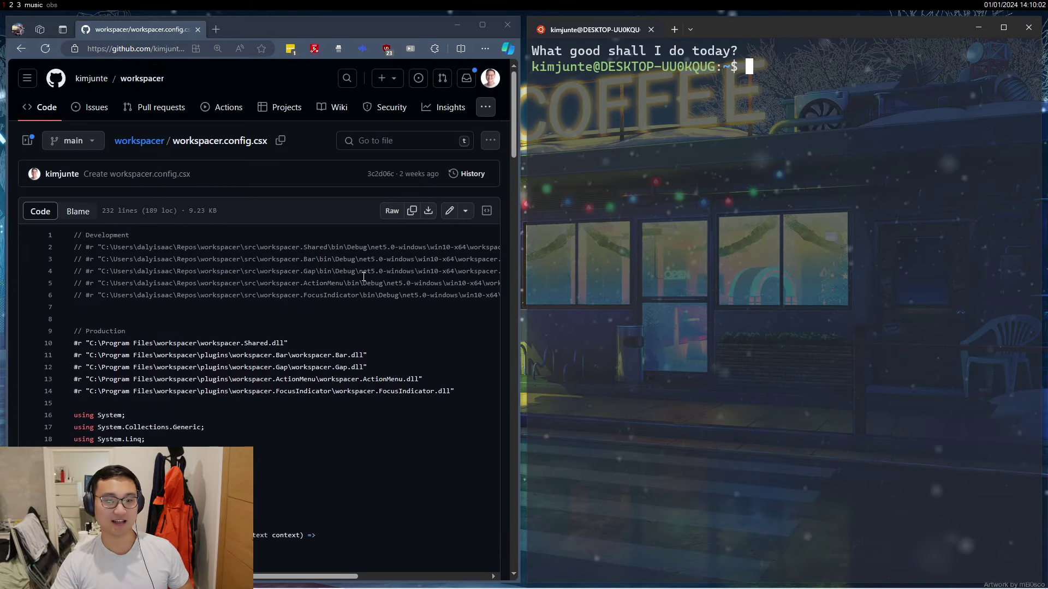
{"action": "left_click", "coordinate": [144, 143]}
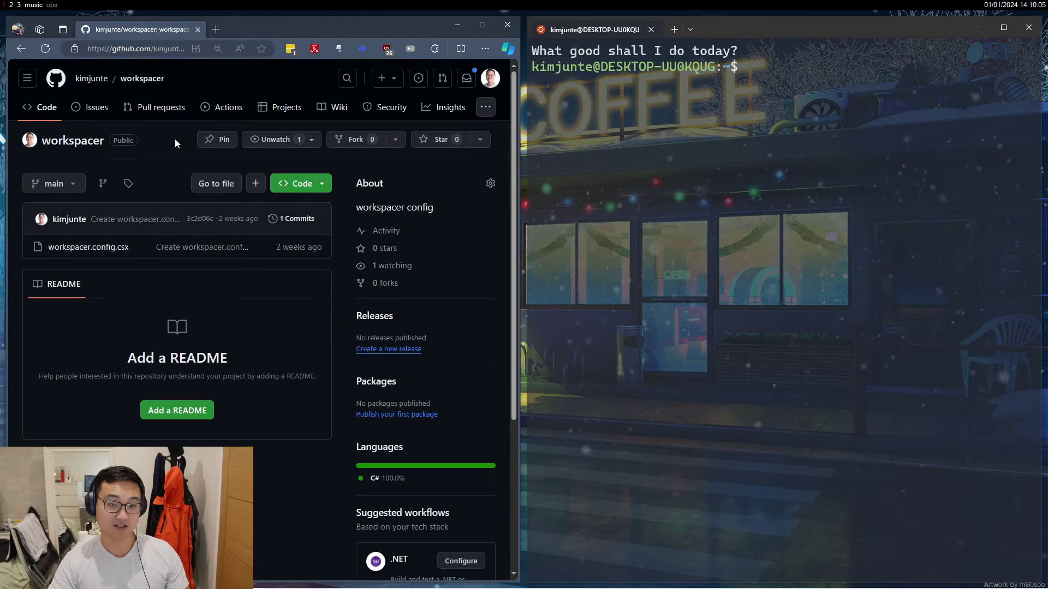
Step: Load the workspacer.org homepage and close the terminal window
{"action": "left_click", "coordinate": [156, 48]}
{"action": "type", "text": "works"}
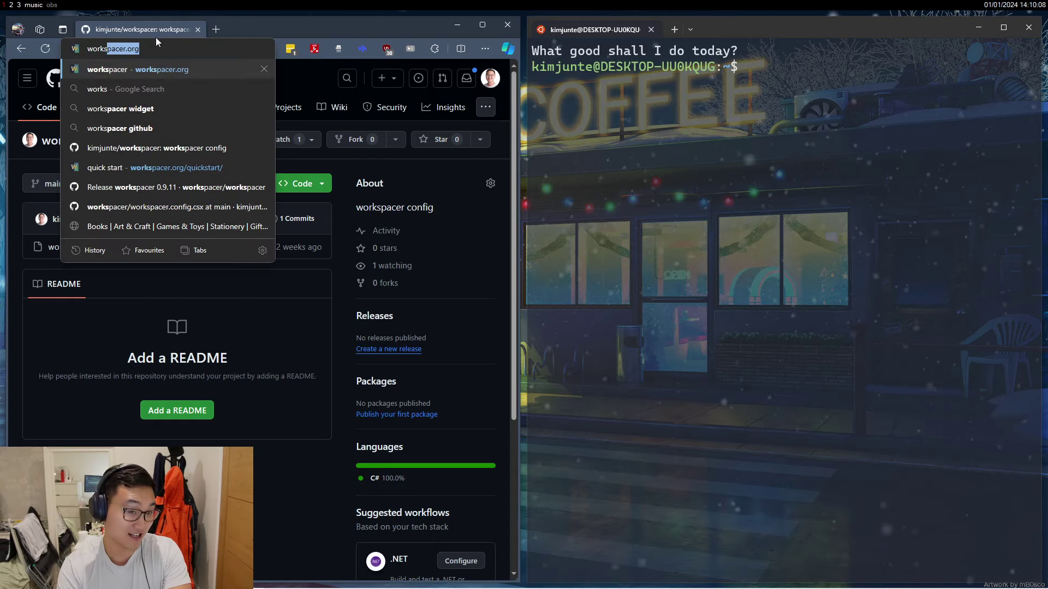
{"action": "key", "text": "Return"}
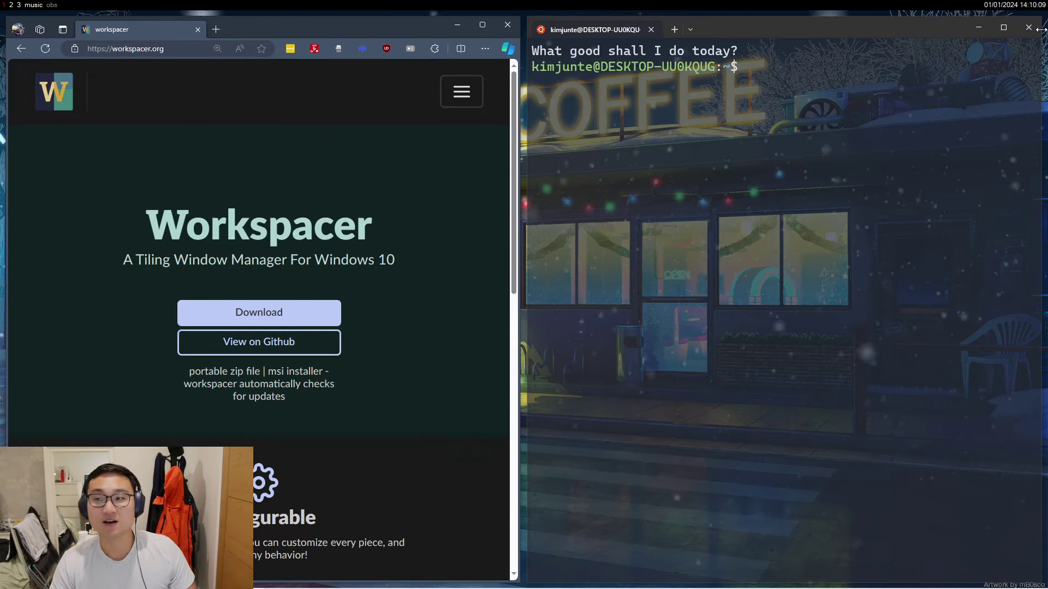
{"action": "left_click", "coordinate": [1028, 27]}
Step: Follow View on Github to workspacer/workspacer and browse its commits, contributors and 0.9.11 release
{"action": "scroll", "coordinate": [239, 336], "scroll_direction": "down", "scroll_amount": 2}
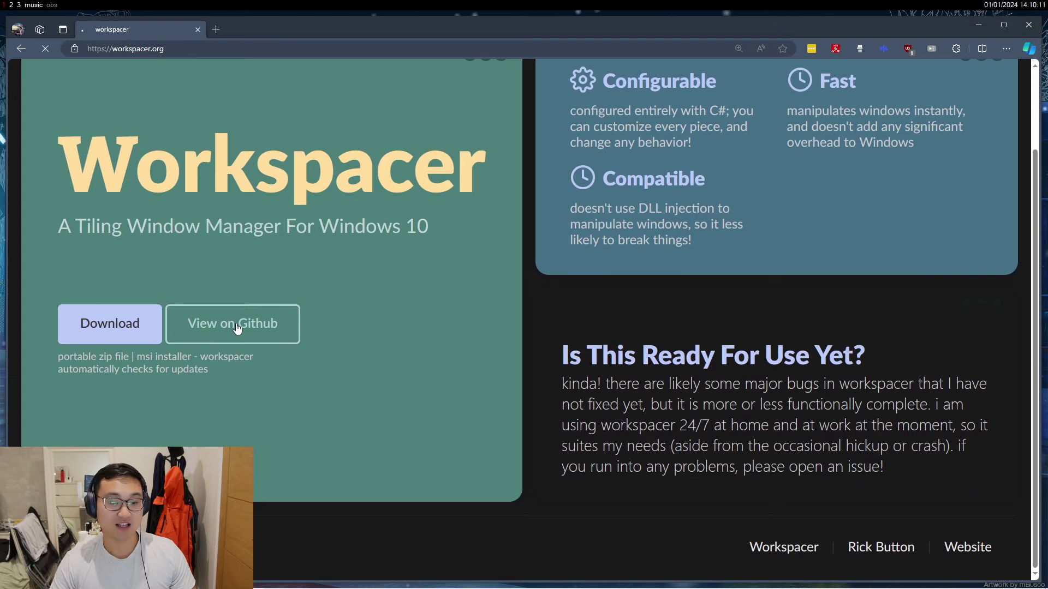
{"action": "left_click", "coordinate": [246, 330]}
{"action": "scroll", "coordinate": [538, 352], "scroll_direction": "down", "scroll_amount": 4}
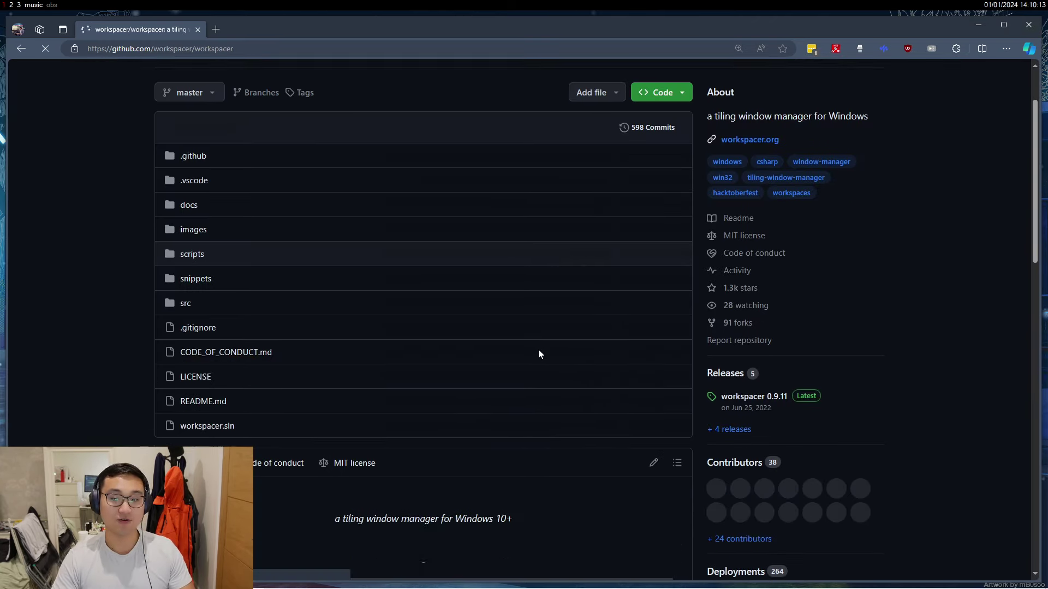
{"action": "mouse_move", "coordinate": [793, 373]}
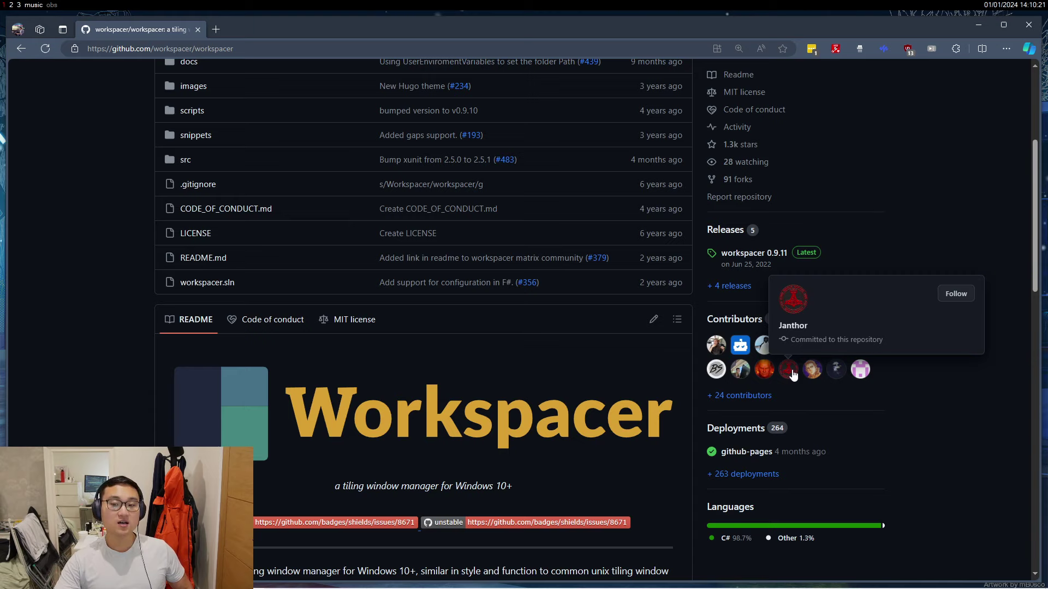
{"action": "scroll", "coordinate": [672, 441], "scroll_direction": "up", "scroll_amount": 4}
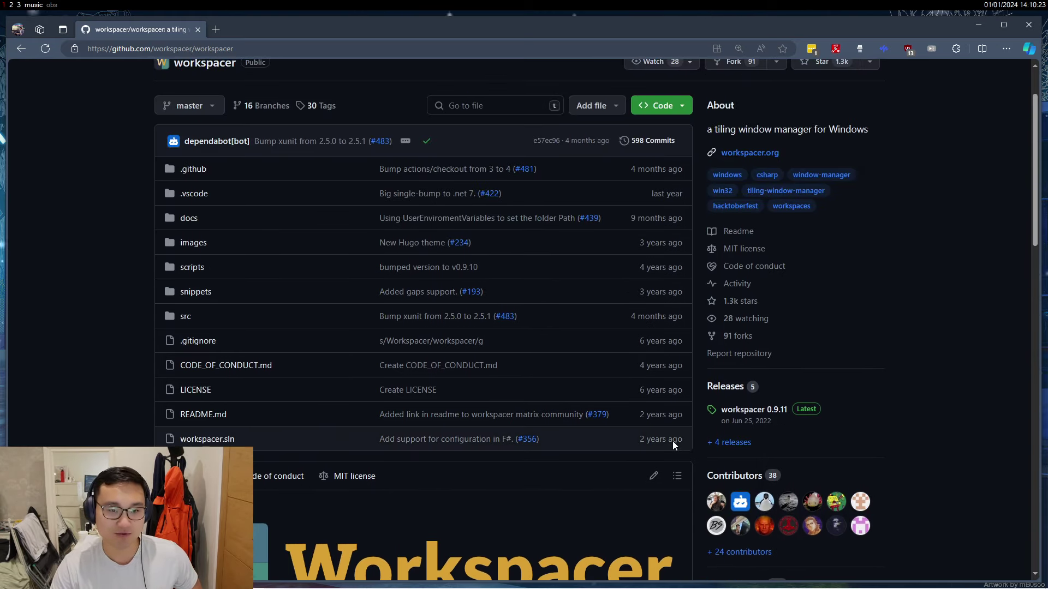
{"action": "scroll", "coordinate": [677, 440], "scroll_direction": "up", "scroll_amount": 1}
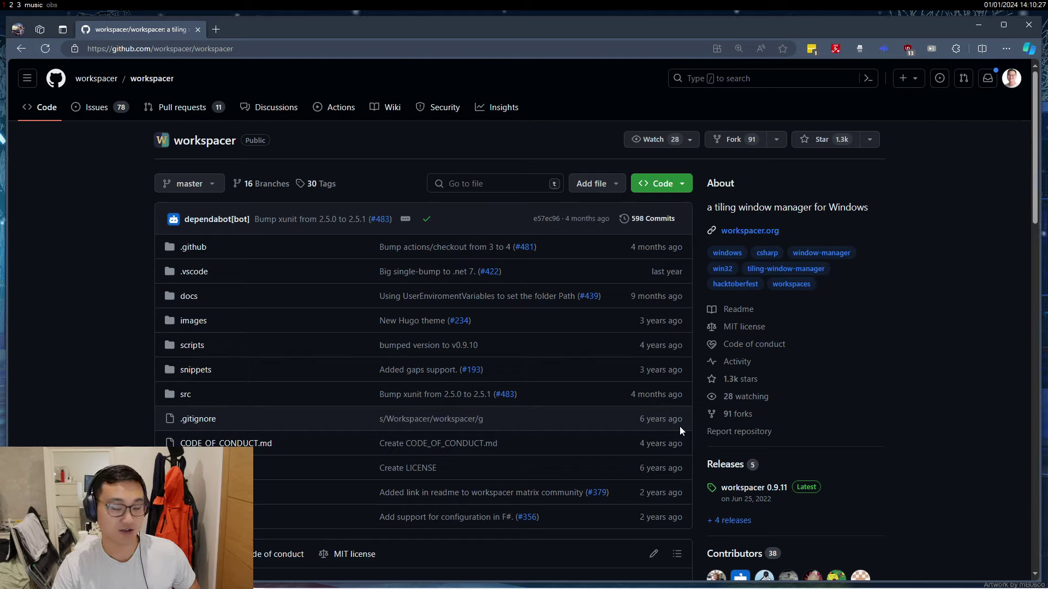
{"action": "mouse_move", "coordinate": [682, 413]}
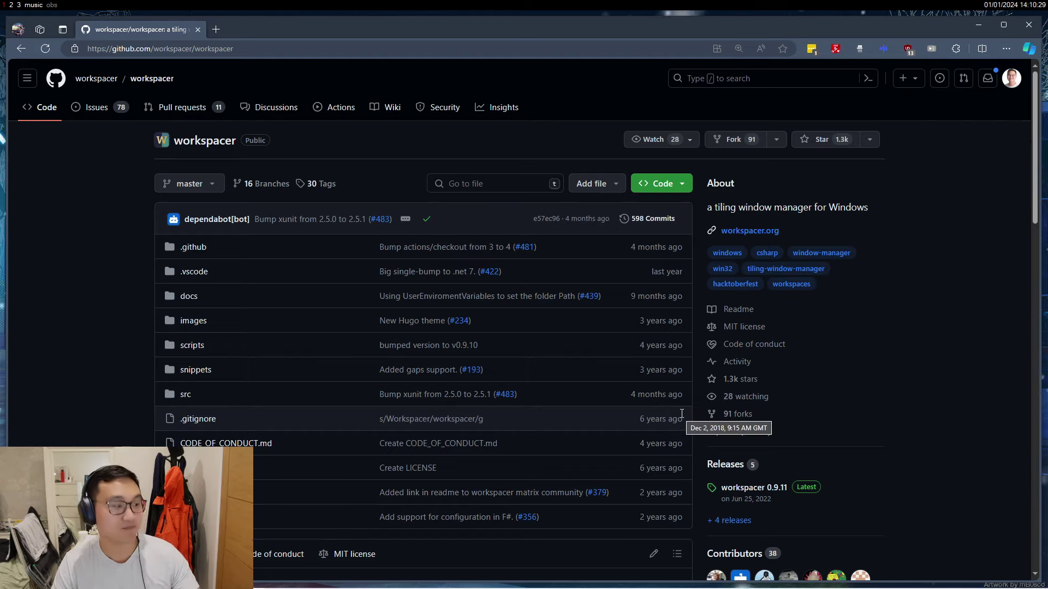